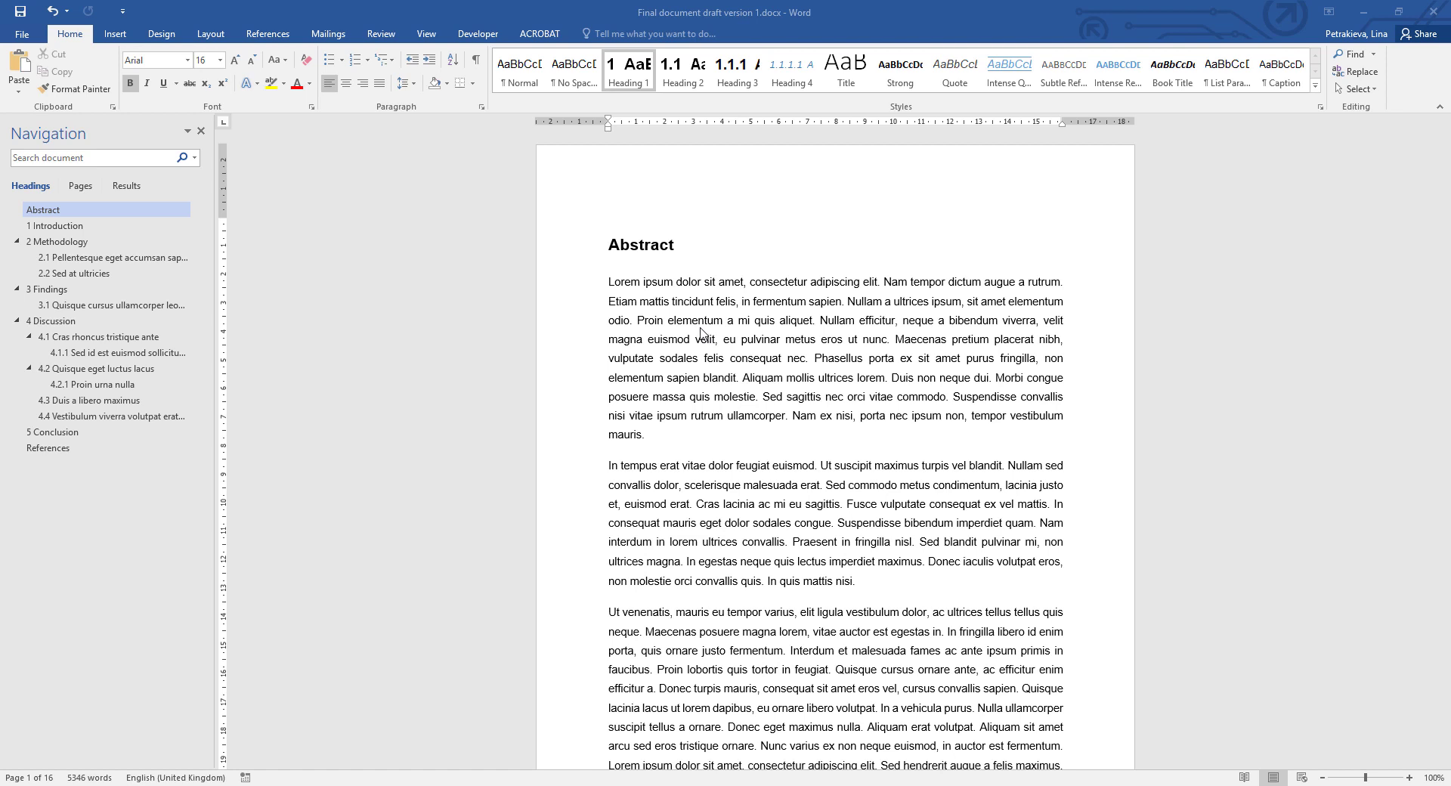
- Insert a page break just before the Abstract heading
left_click(611, 249)
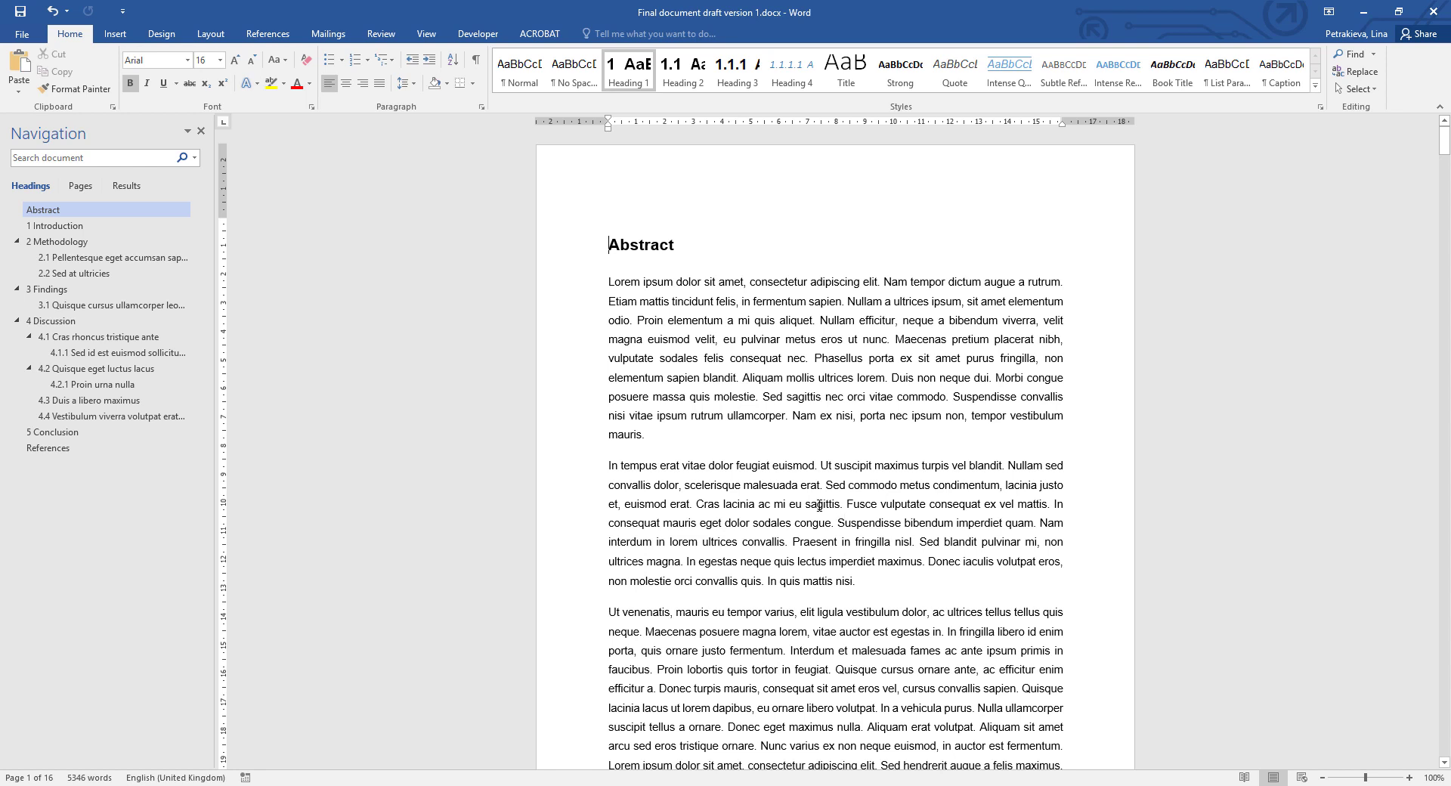
left_click(115, 34)
left_click(89, 64)
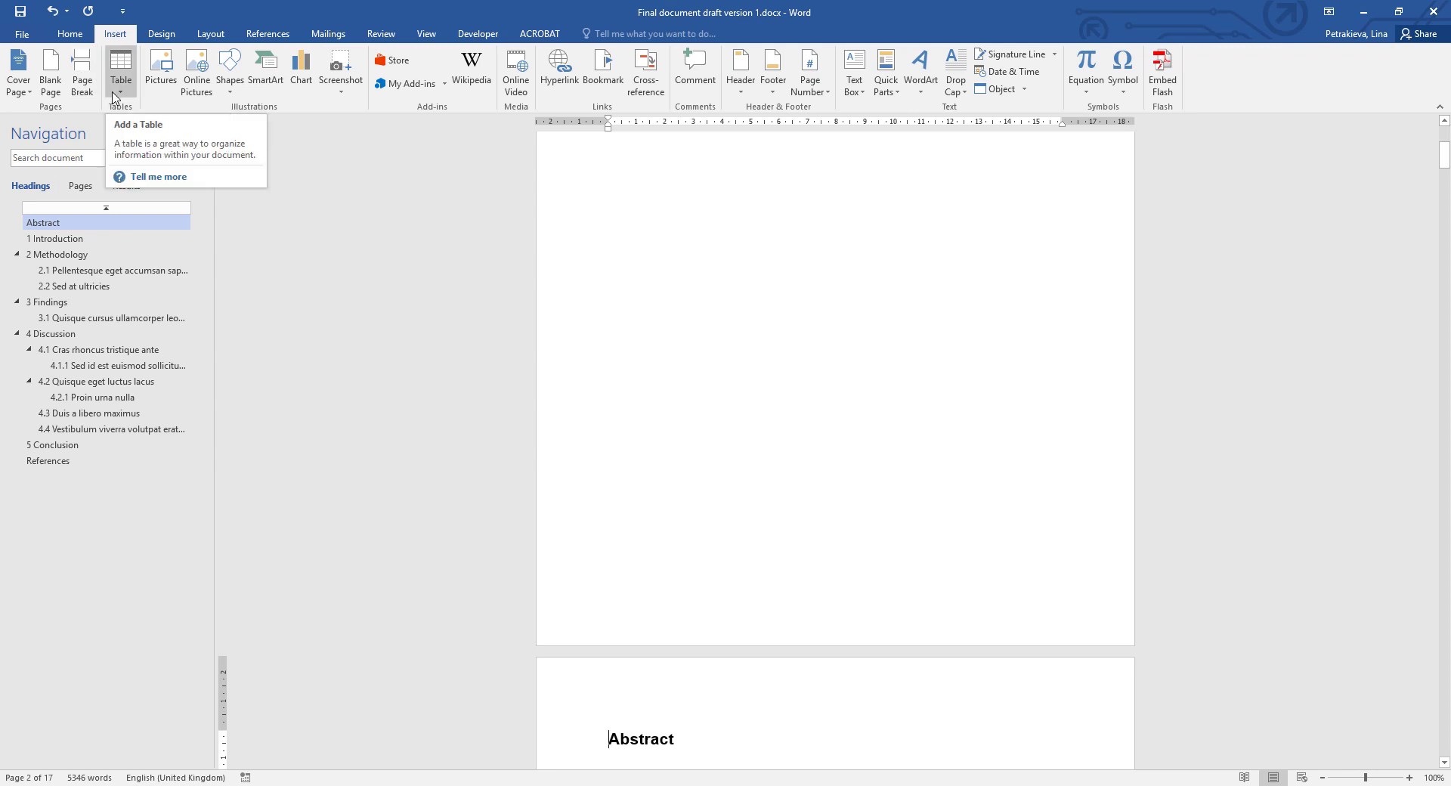
- Type 'Cover page' at the top of the new blank first page
scroll(890, 517, "up", 5)
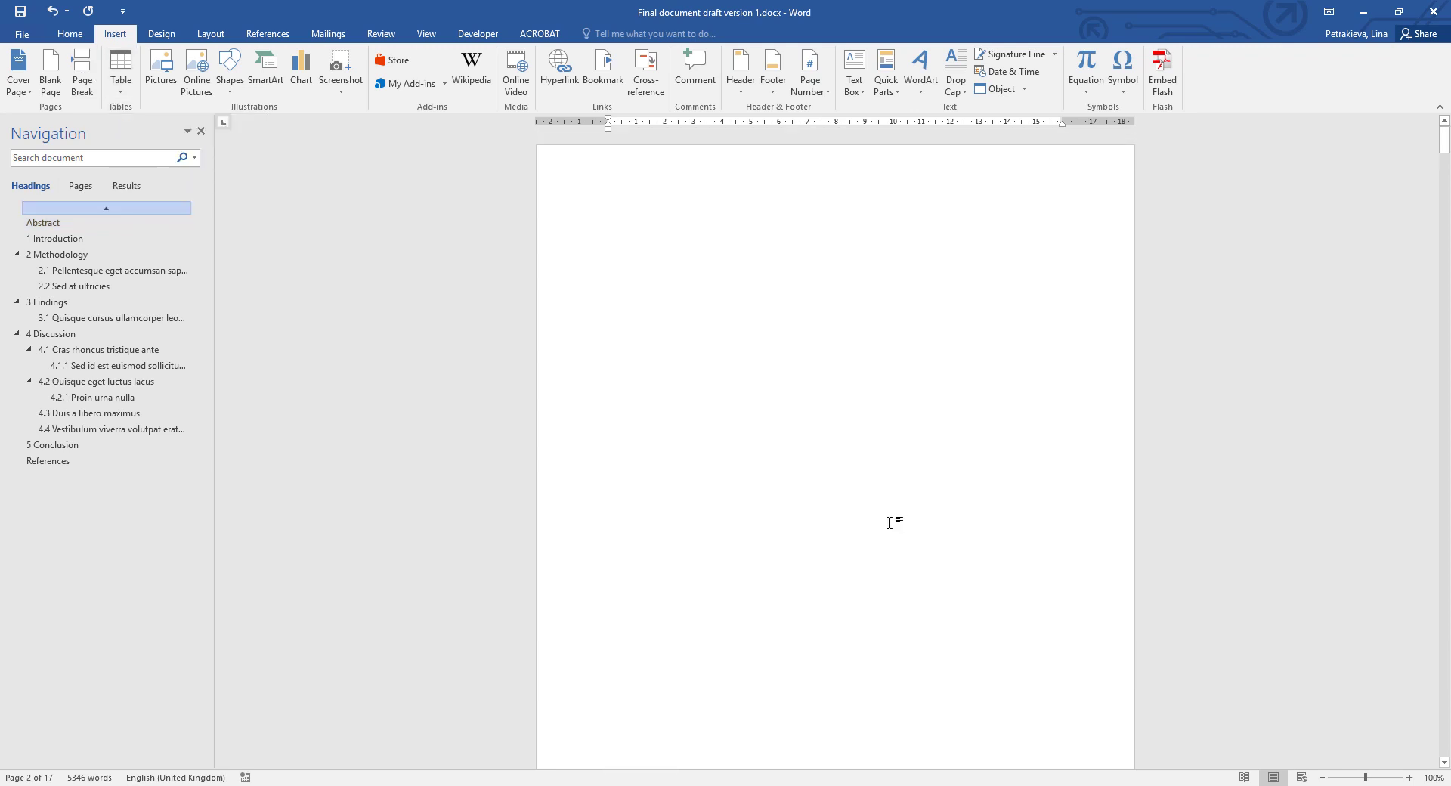
left_click(616, 221)
type("Cover page")
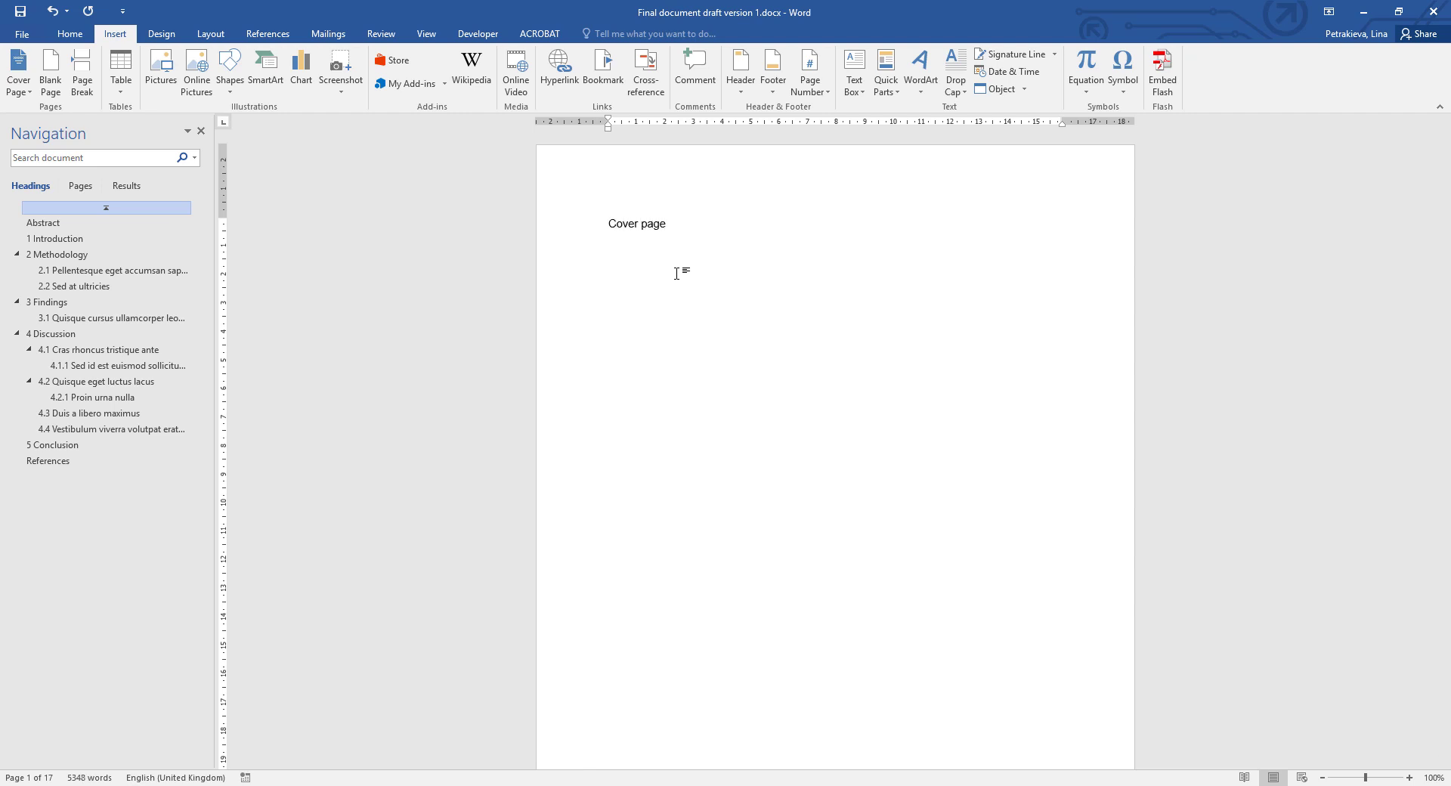
scroll(816, 408, "down", 8)
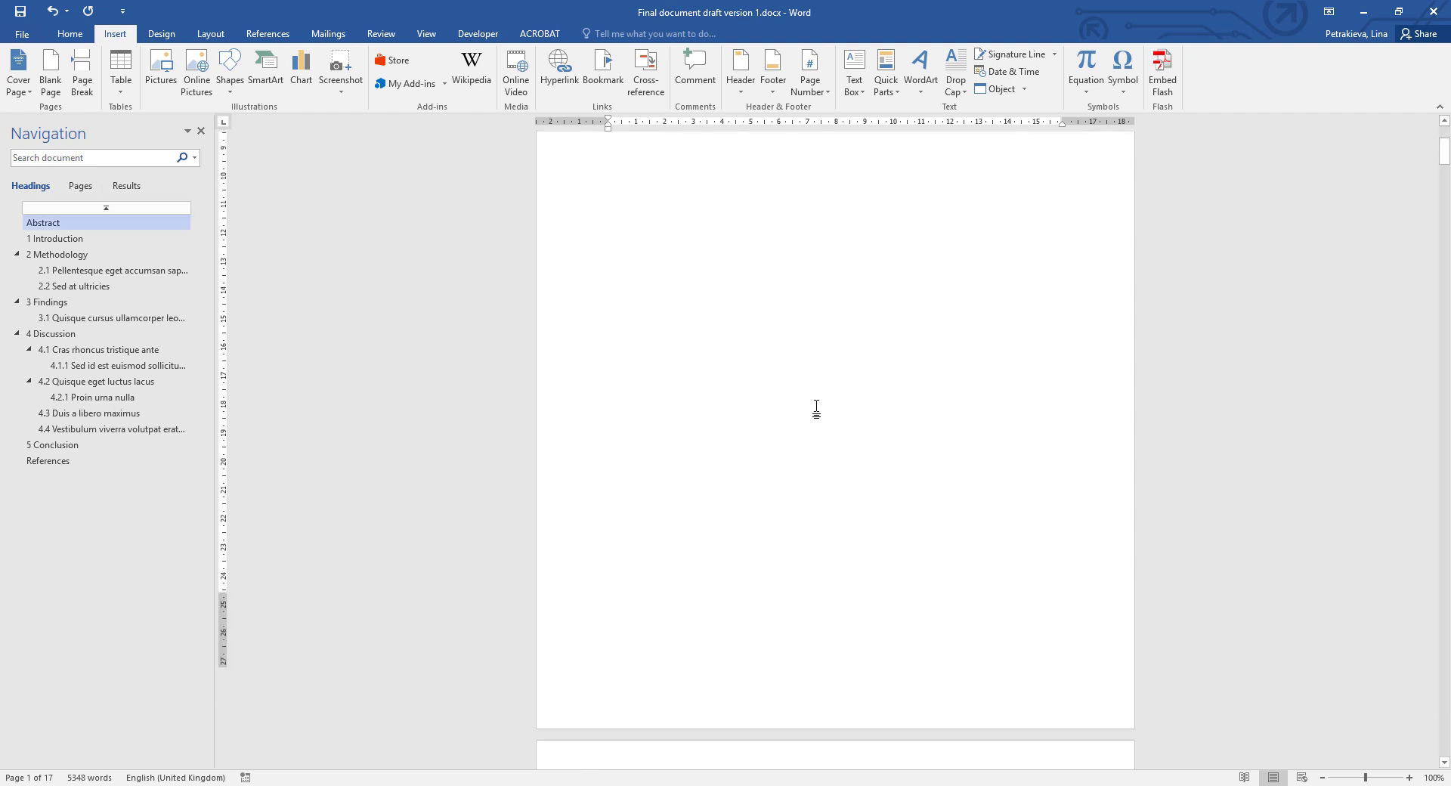
scroll(816, 408, "down", 5)
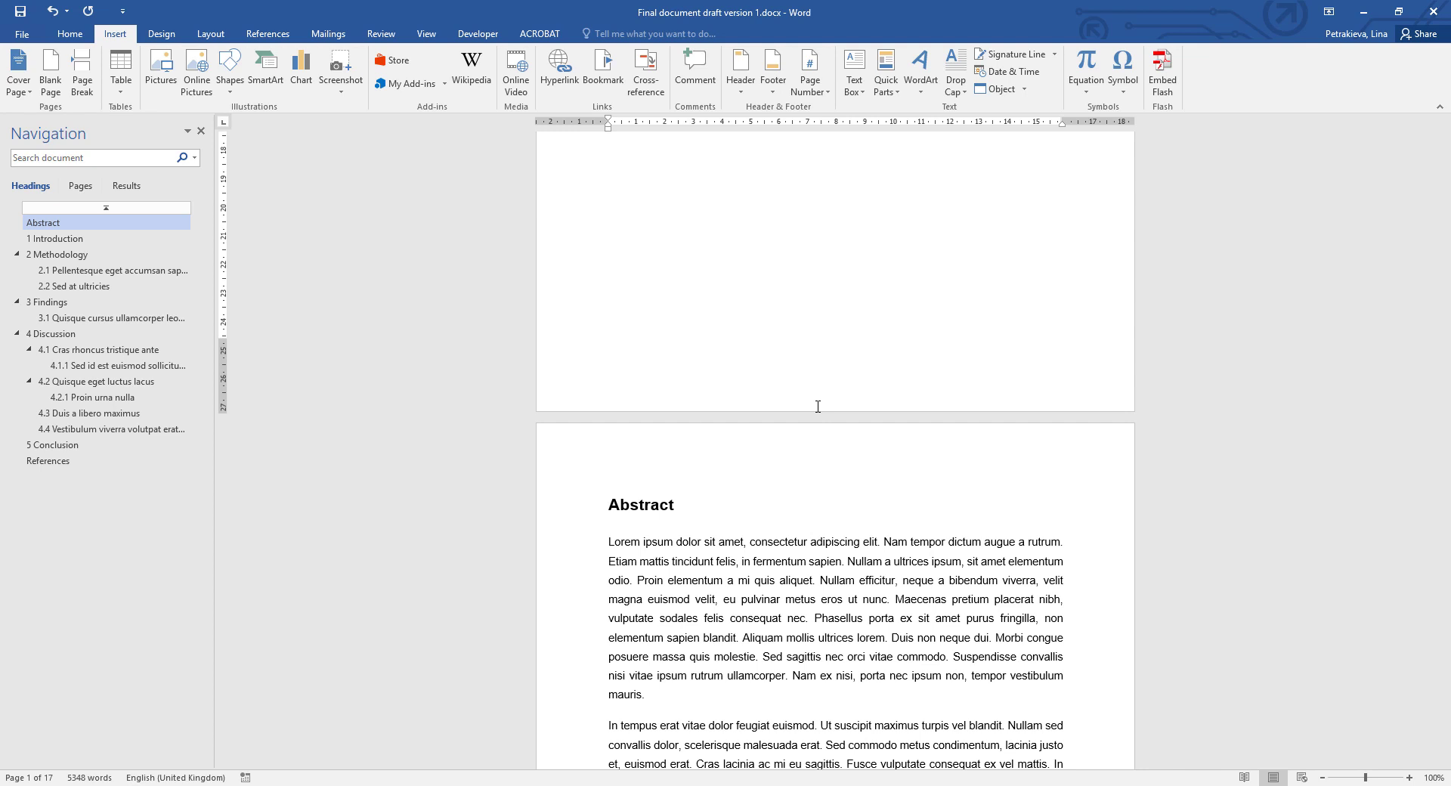
scroll(817, 406, "down", 5)
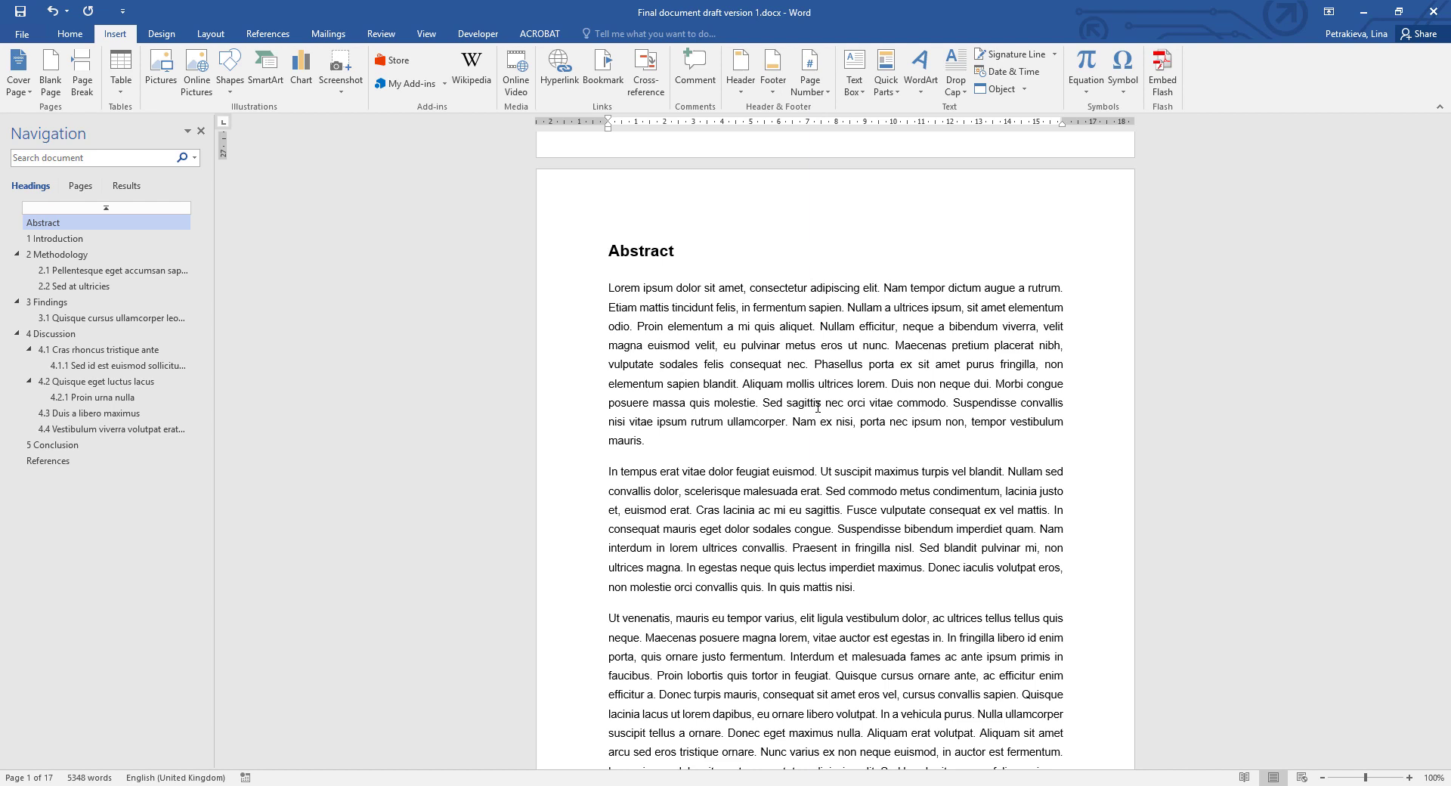
scroll(818, 407, "down", 3)
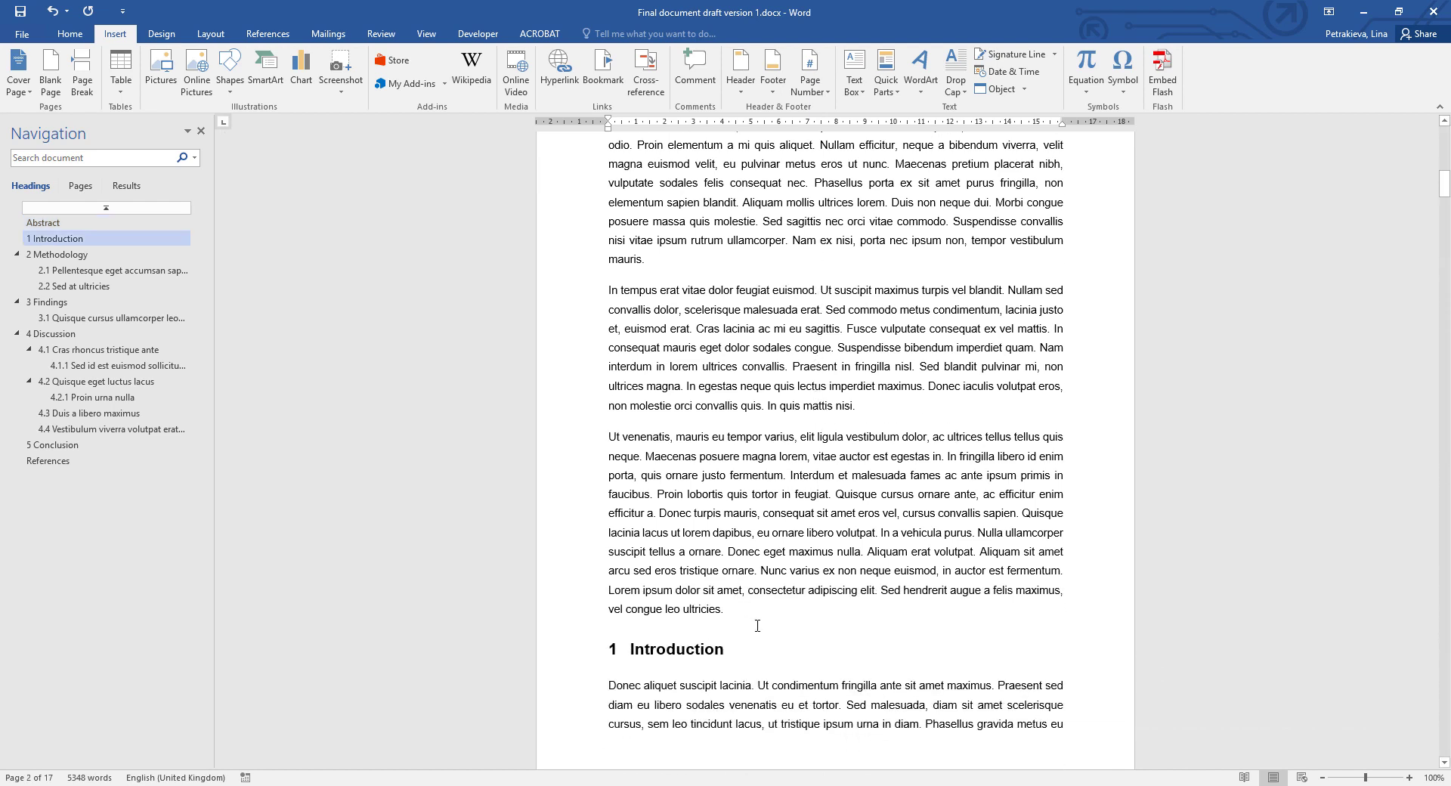
- Insert a page break after the Abstract and type 'Table of contents' on the new page
left_click(740, 611)
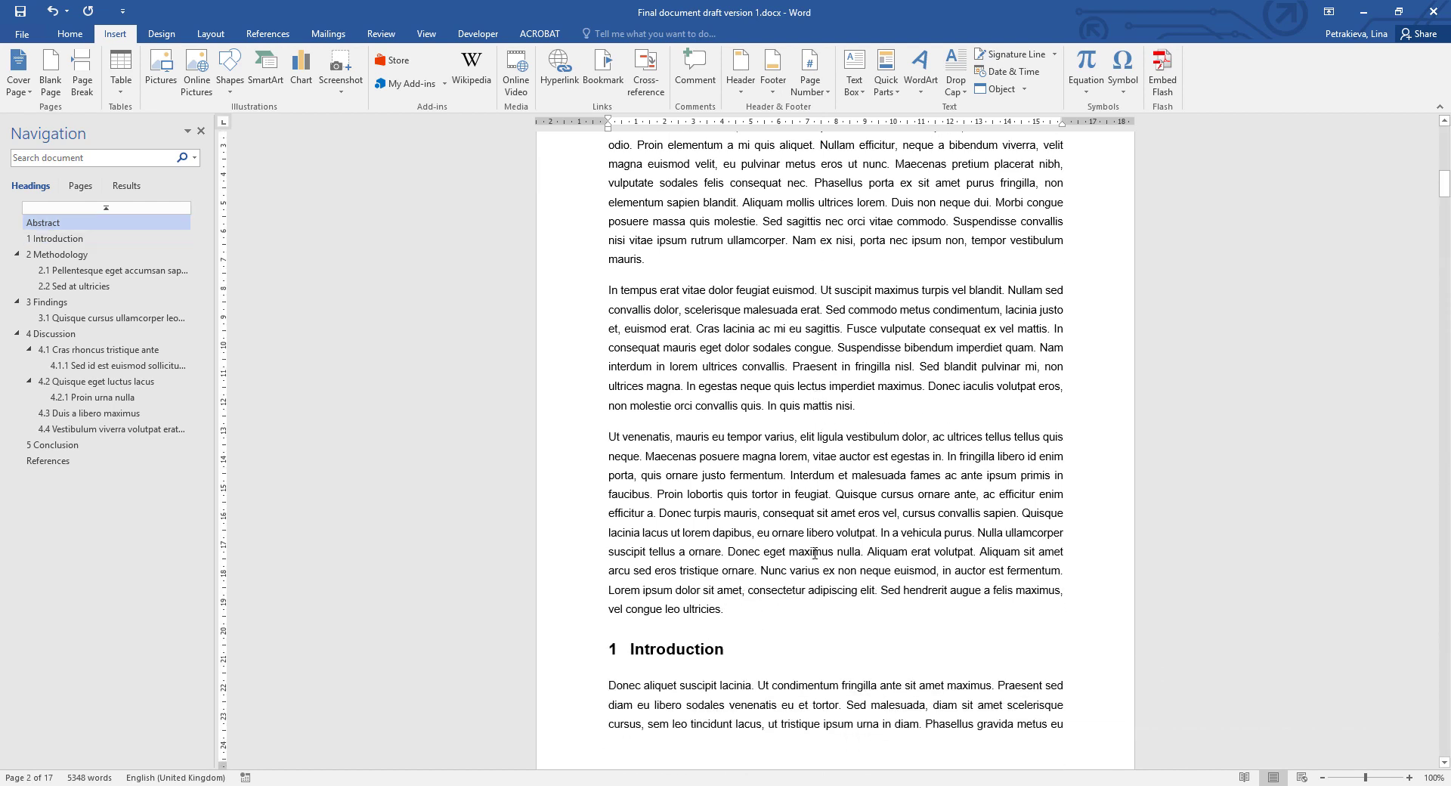
left_click(83, 71)
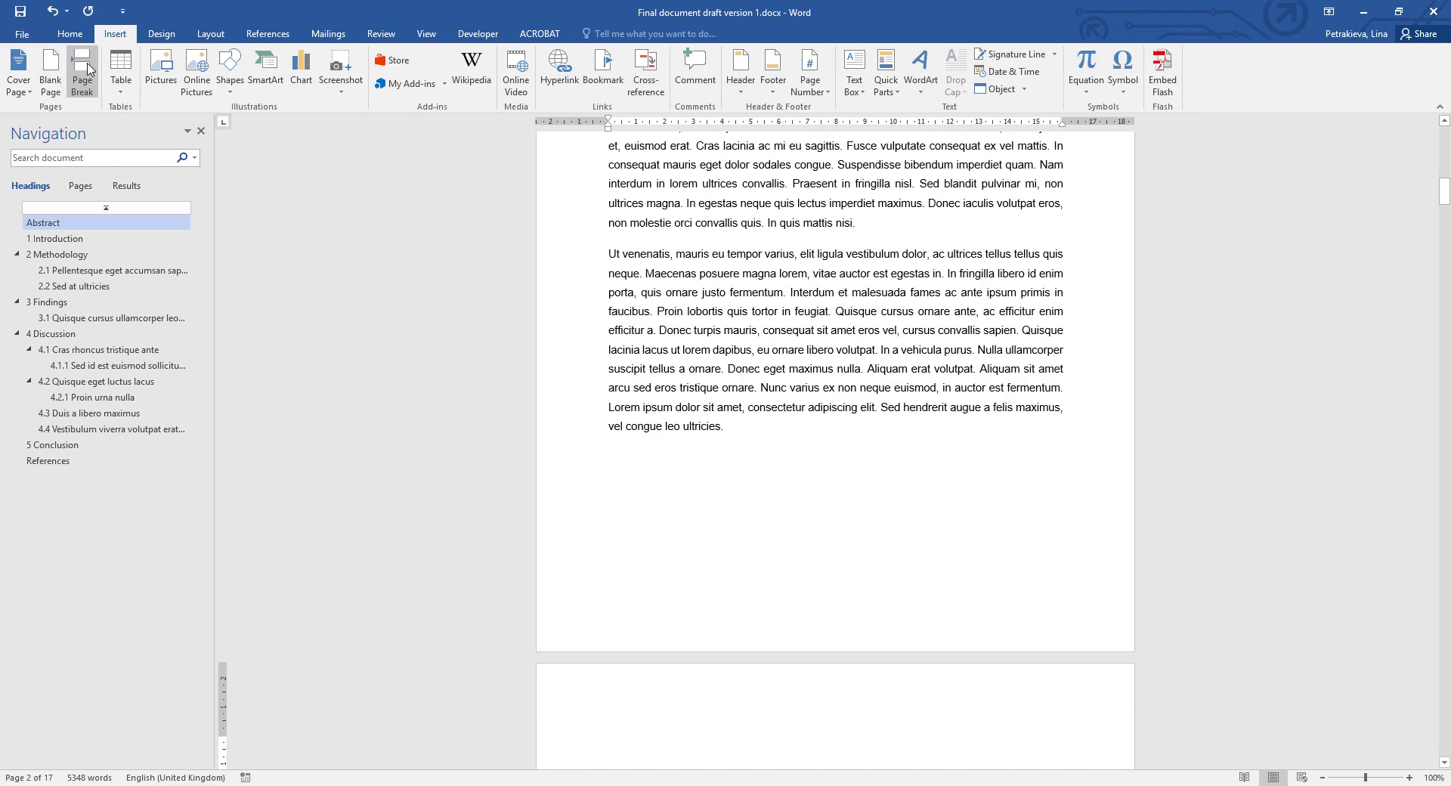
scroll(657, 544, "down", 2)
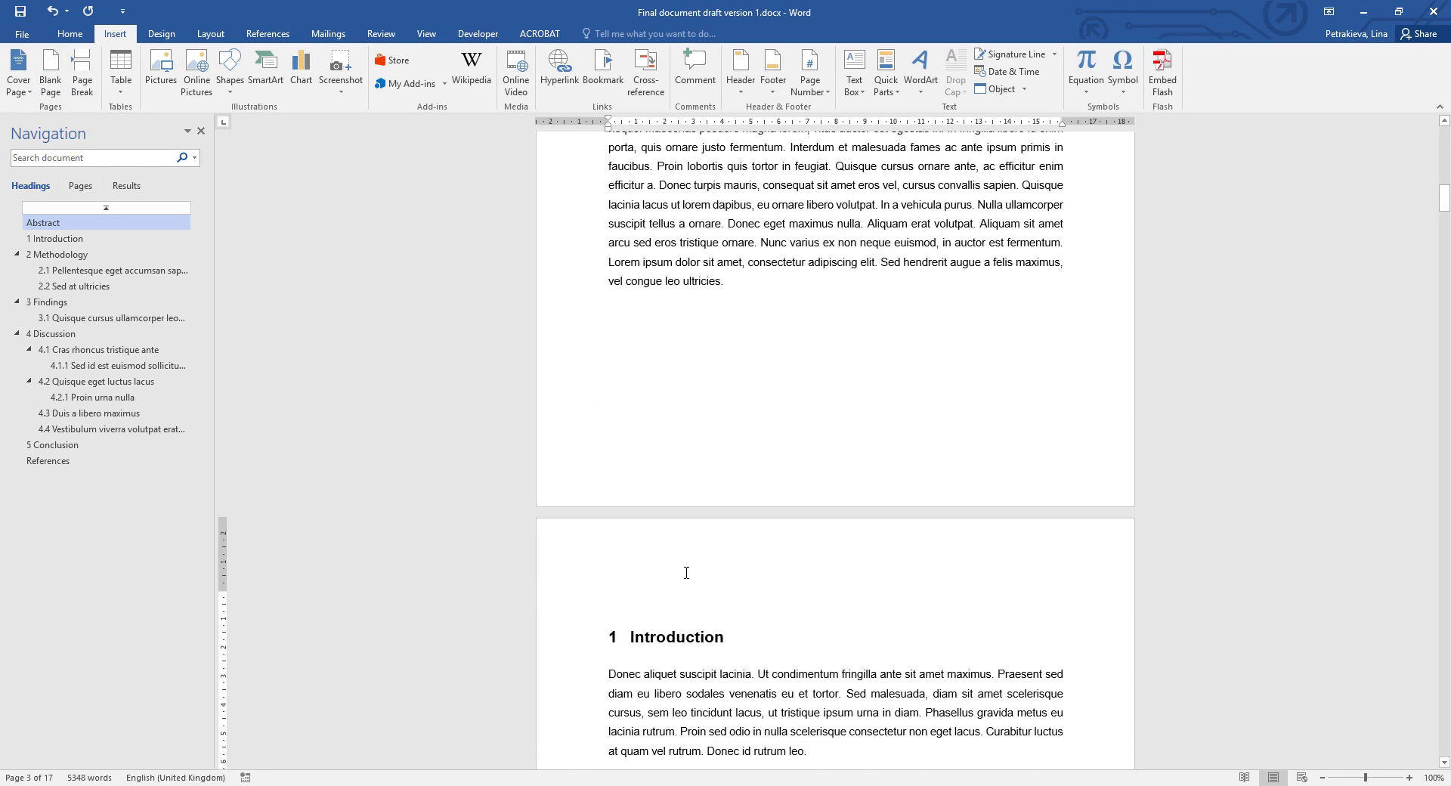
type("Table of ")
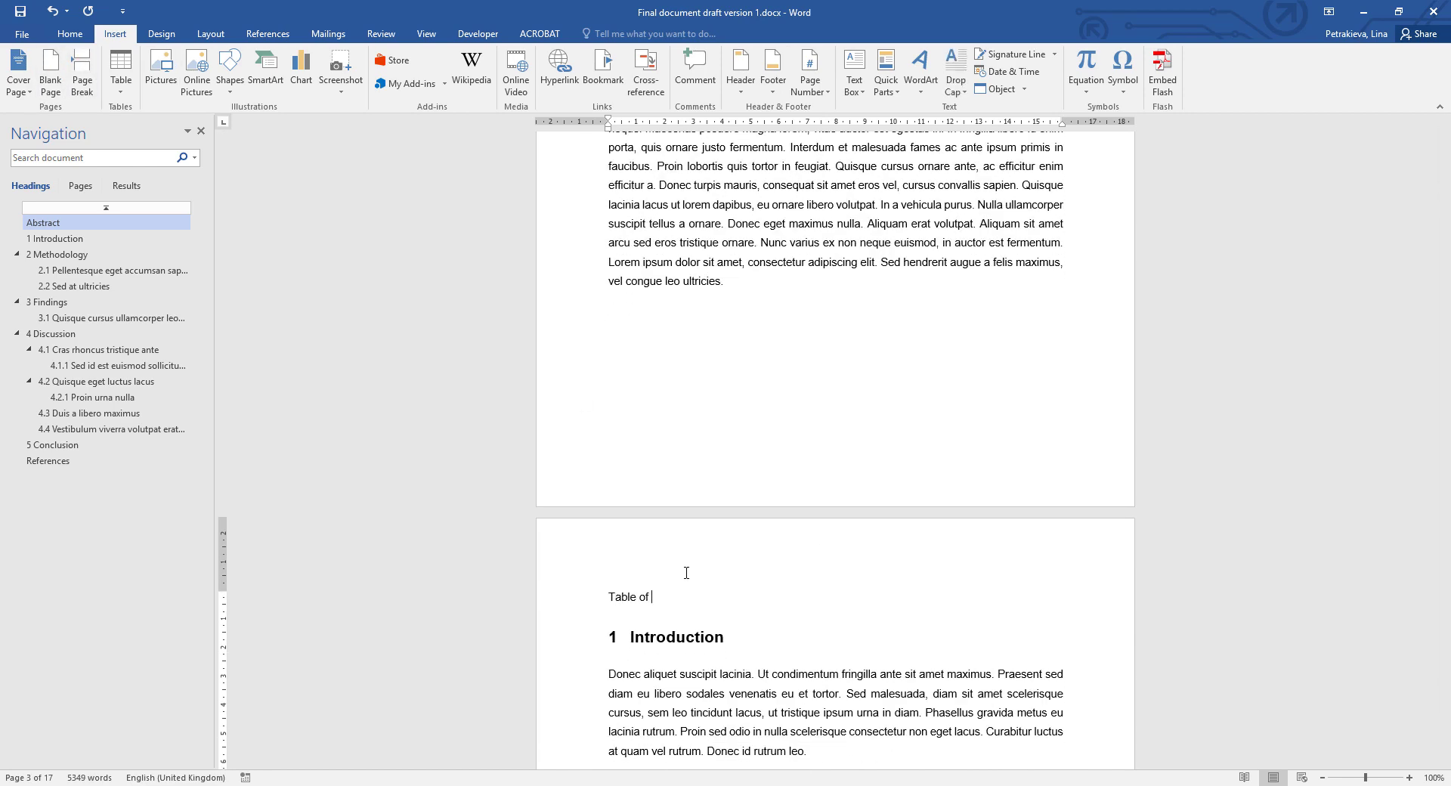
type("contents")
- Make 'Table of contents' an unnumbered Heading 1 with an empty paragraph below
left_click(85, 38)
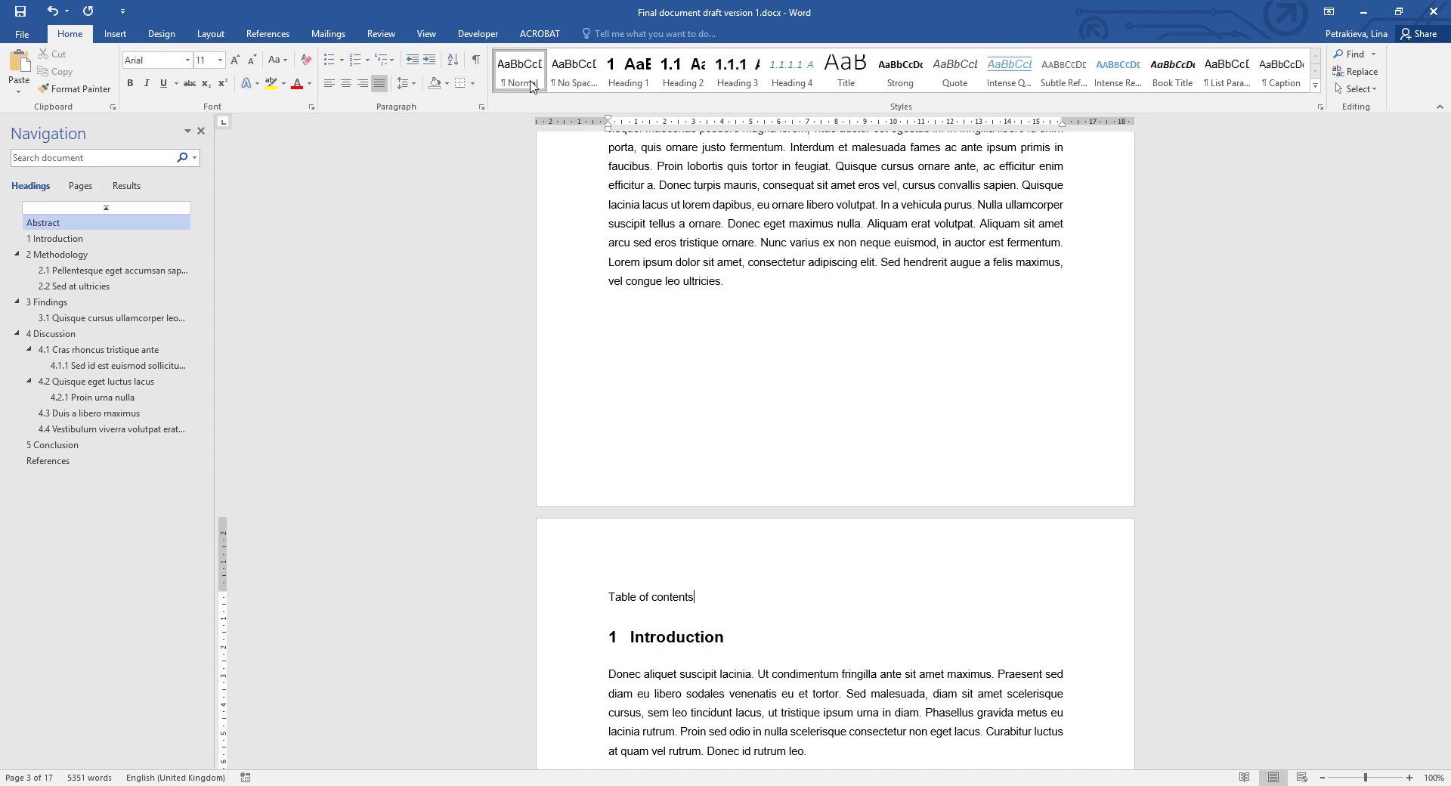
left_click(631, 75)
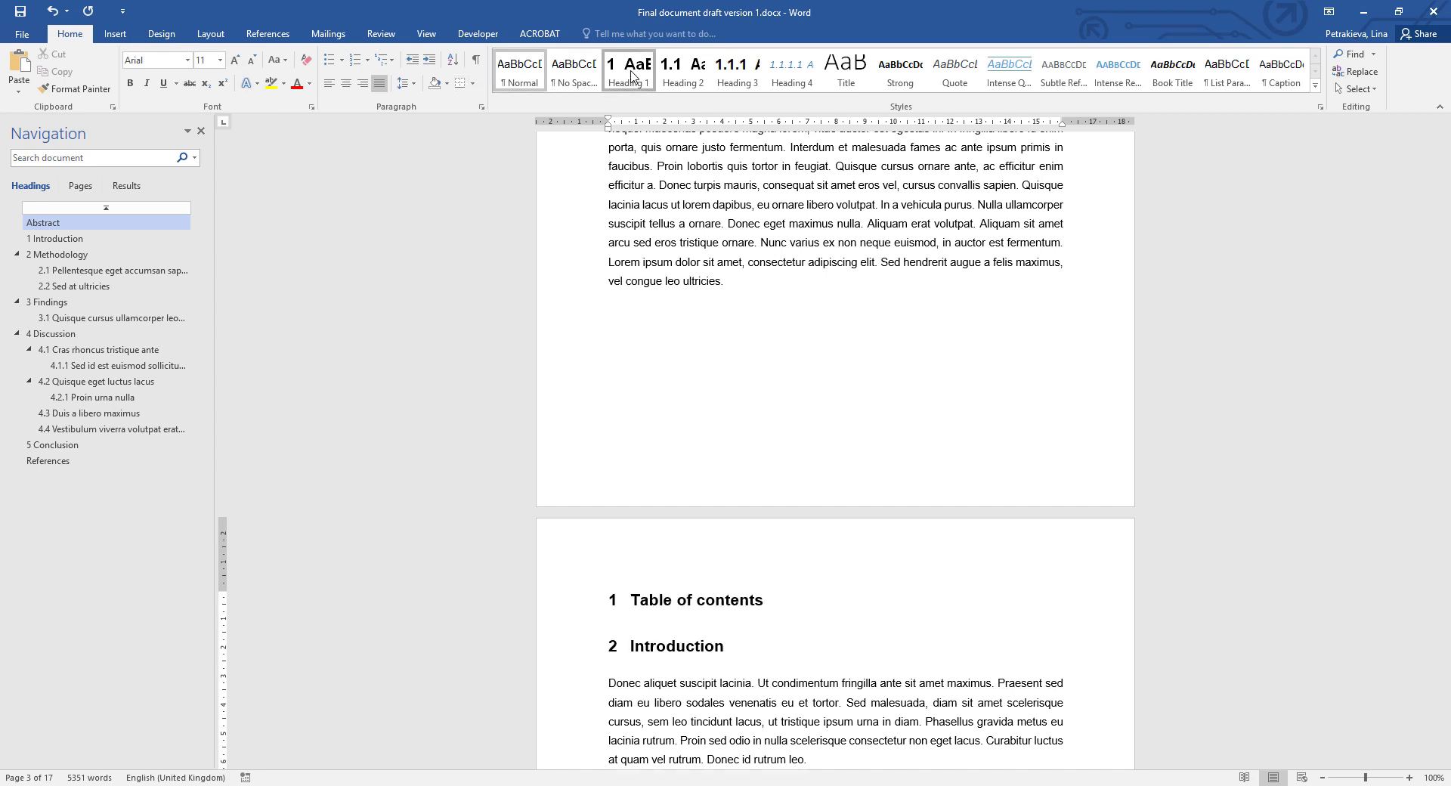
left_click(354, 60)
key("Return")
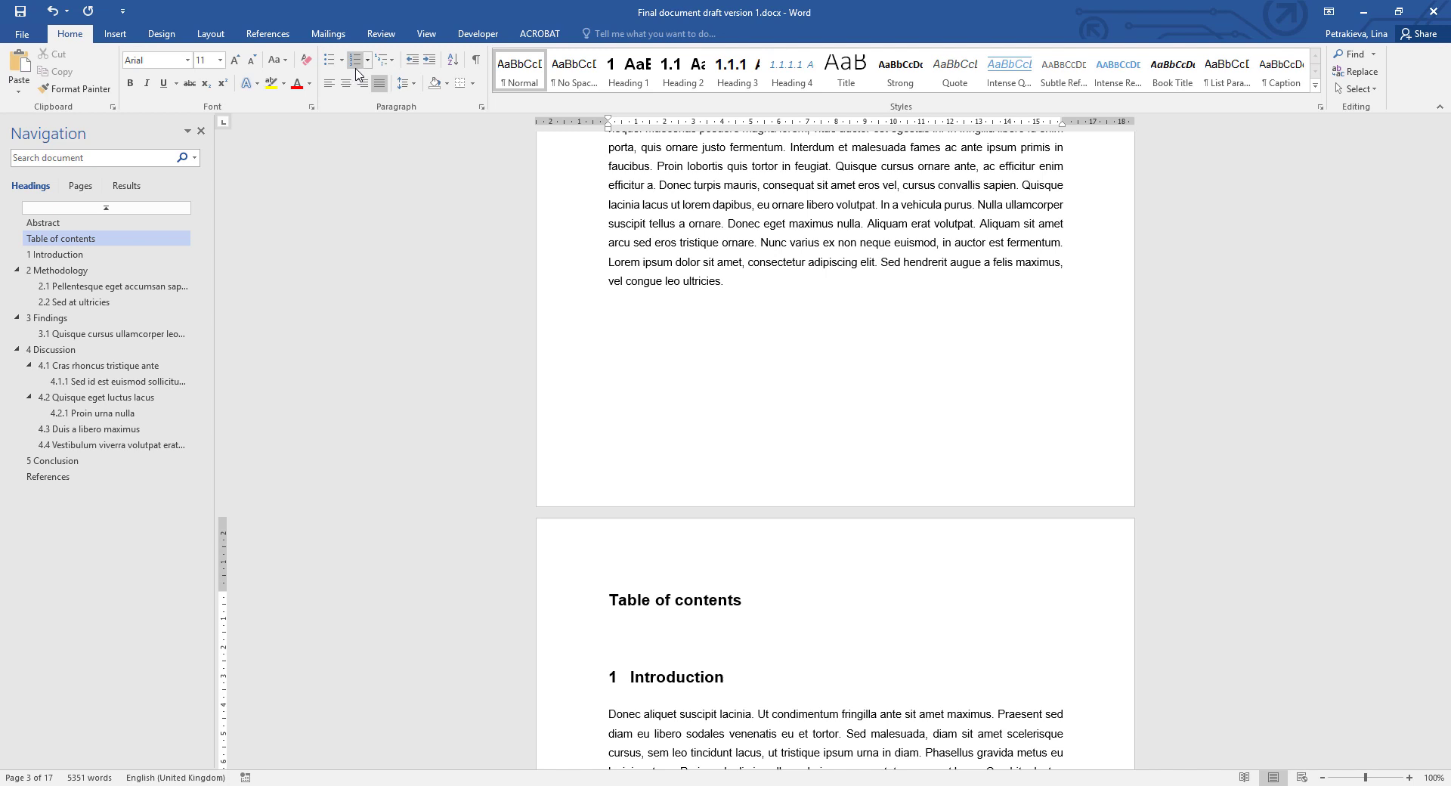
- Insert a Custom Table of Contents with default settings below the heading
left_click(269, 34)
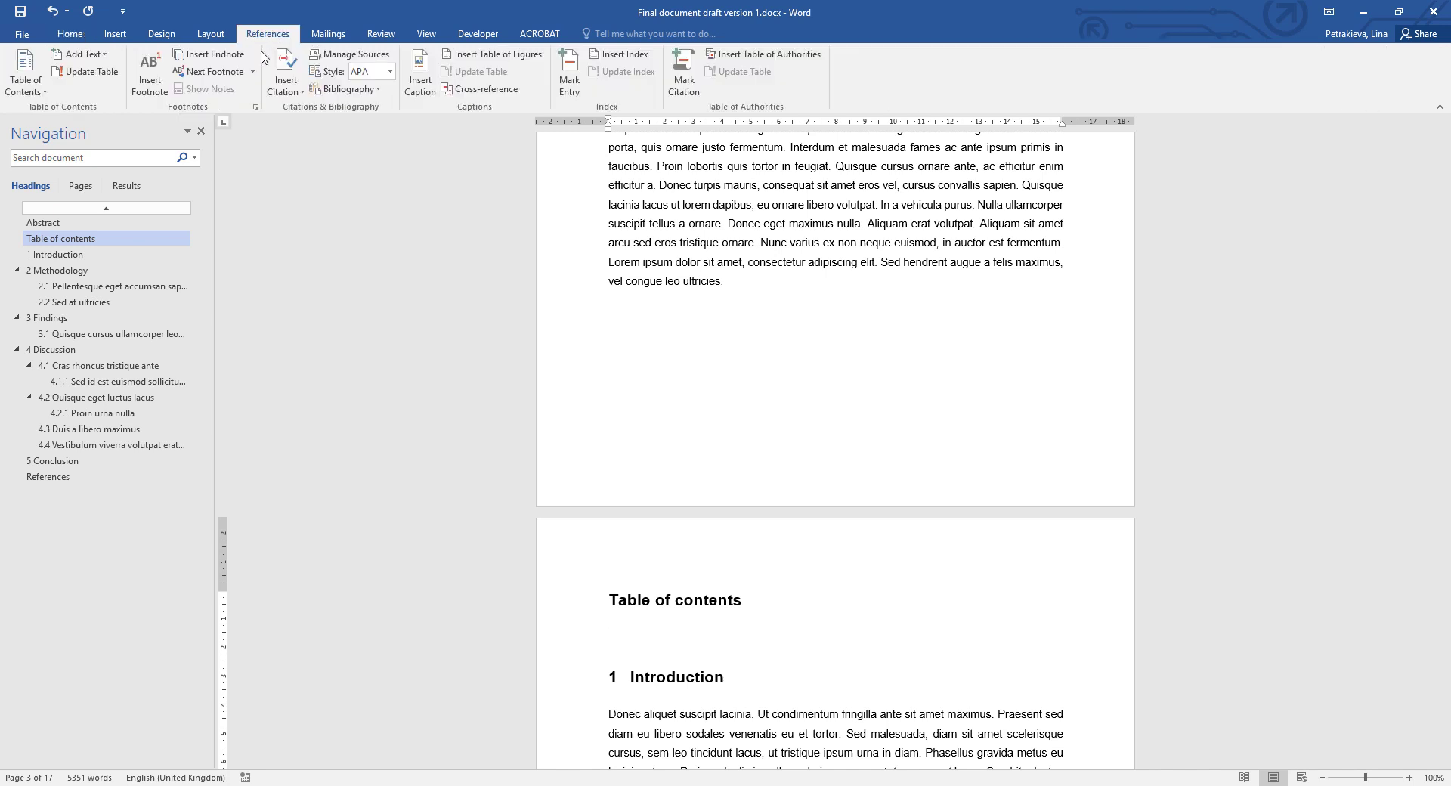
left_click(22, 87)
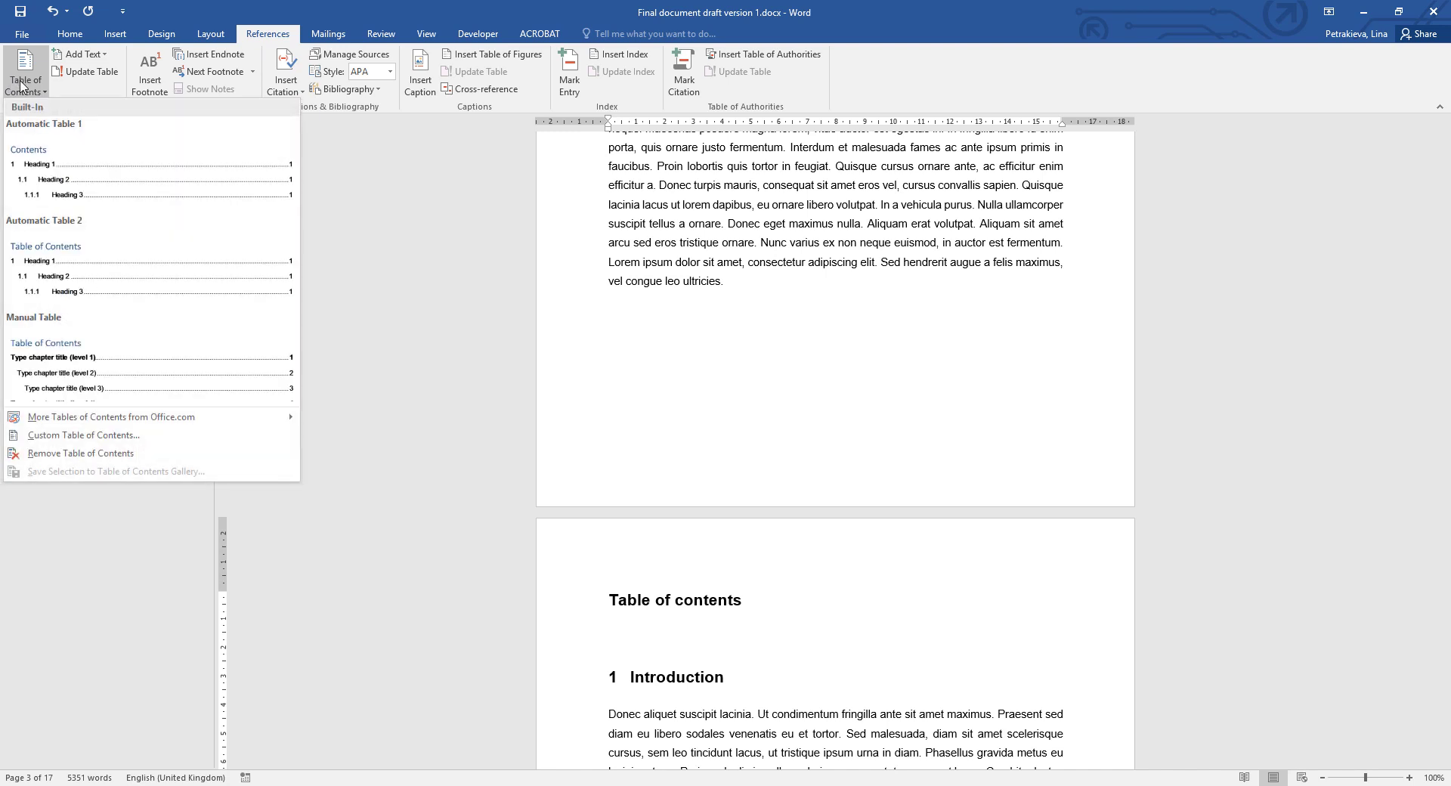
left_click(78, 437)
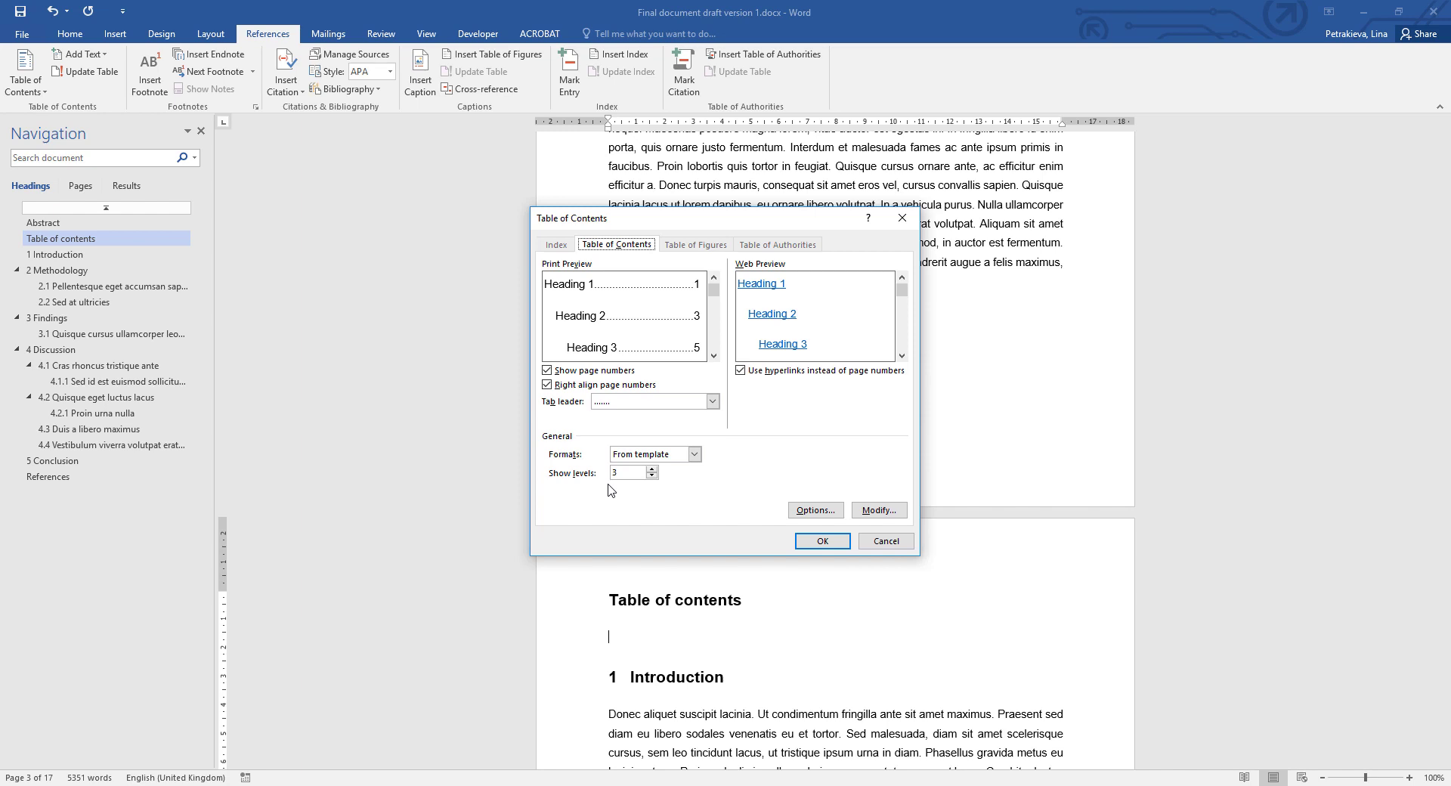
left_click(817, 543)
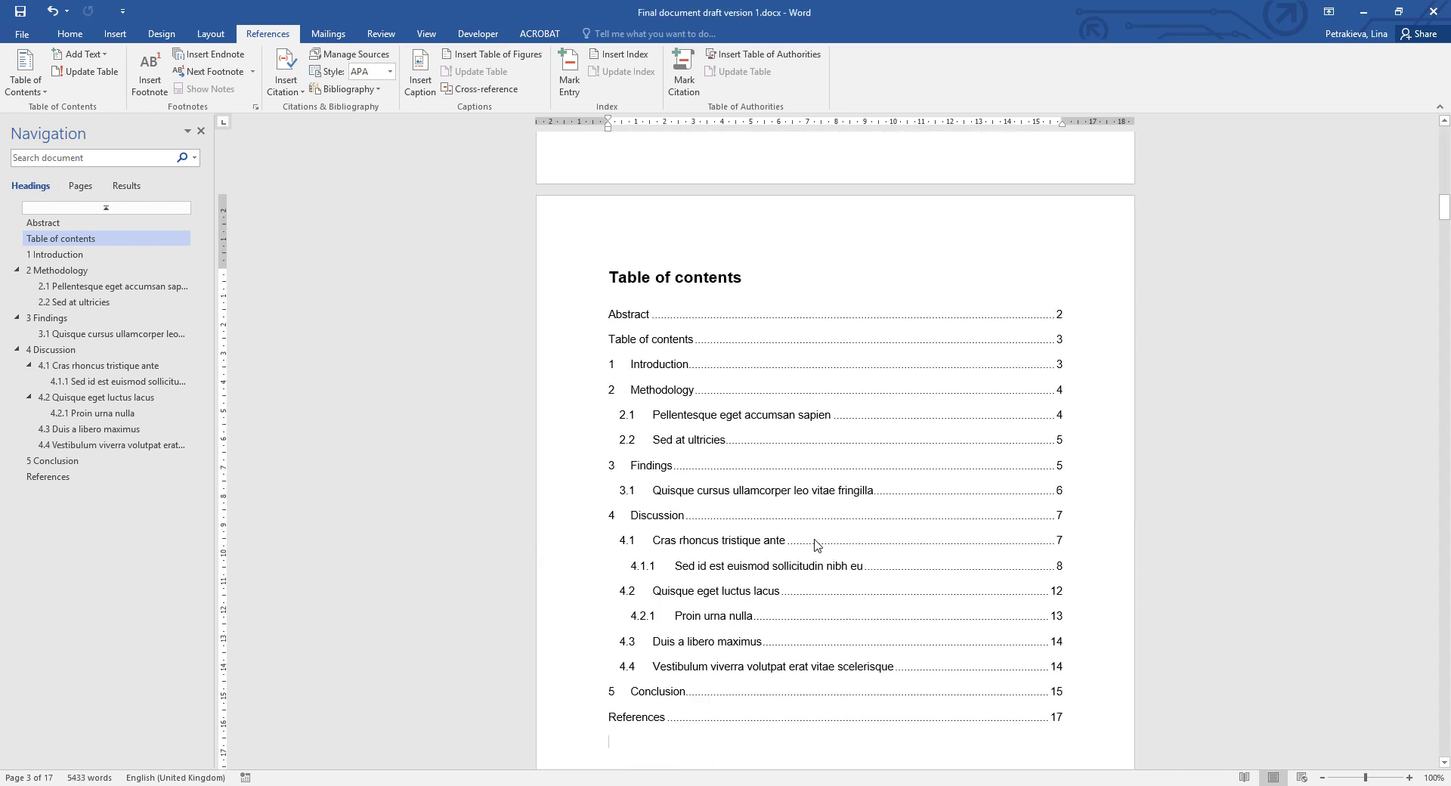
- Add a page break after the table of contents and type 'List of figures'
scroll(818, 542, "down", 2)
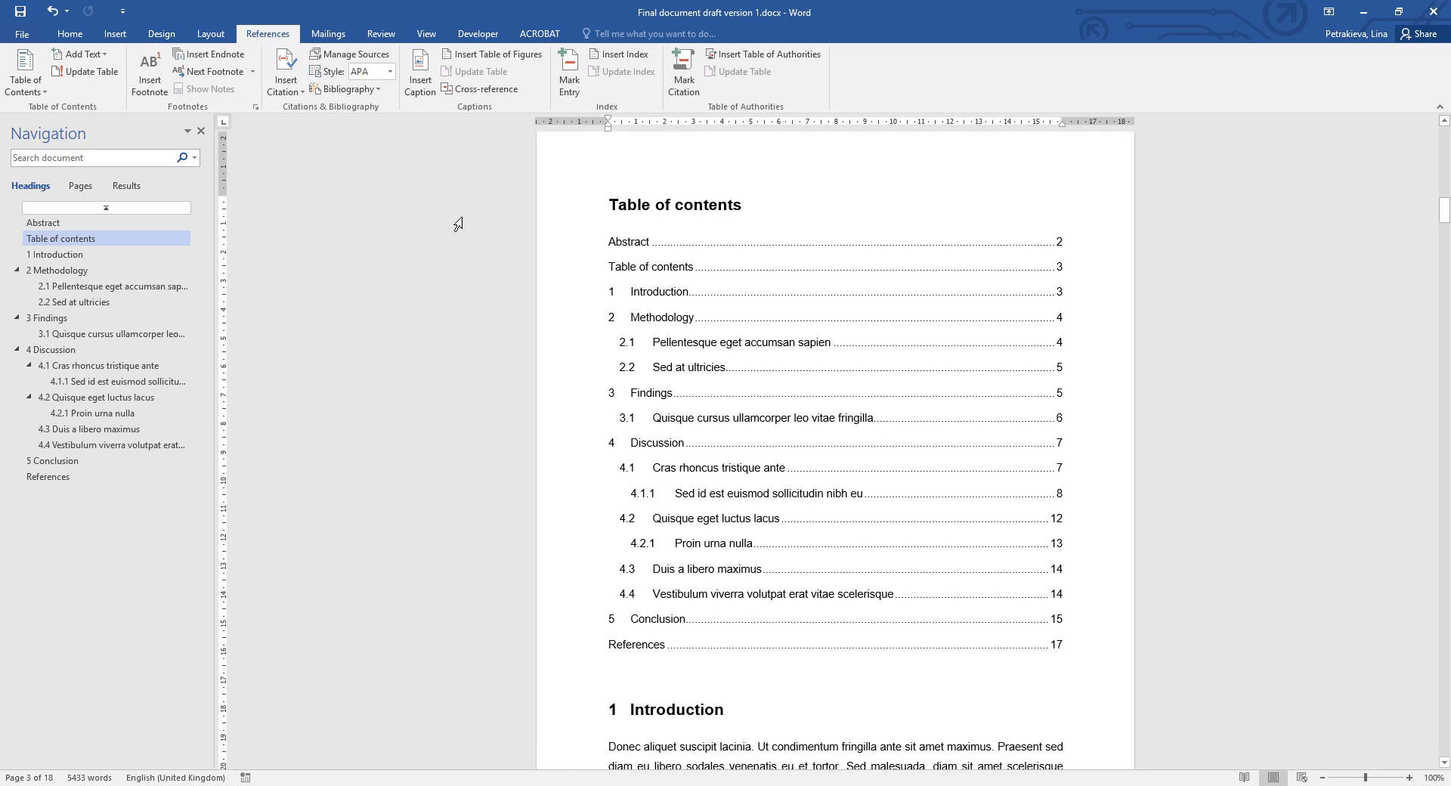
left_click(115, 34)
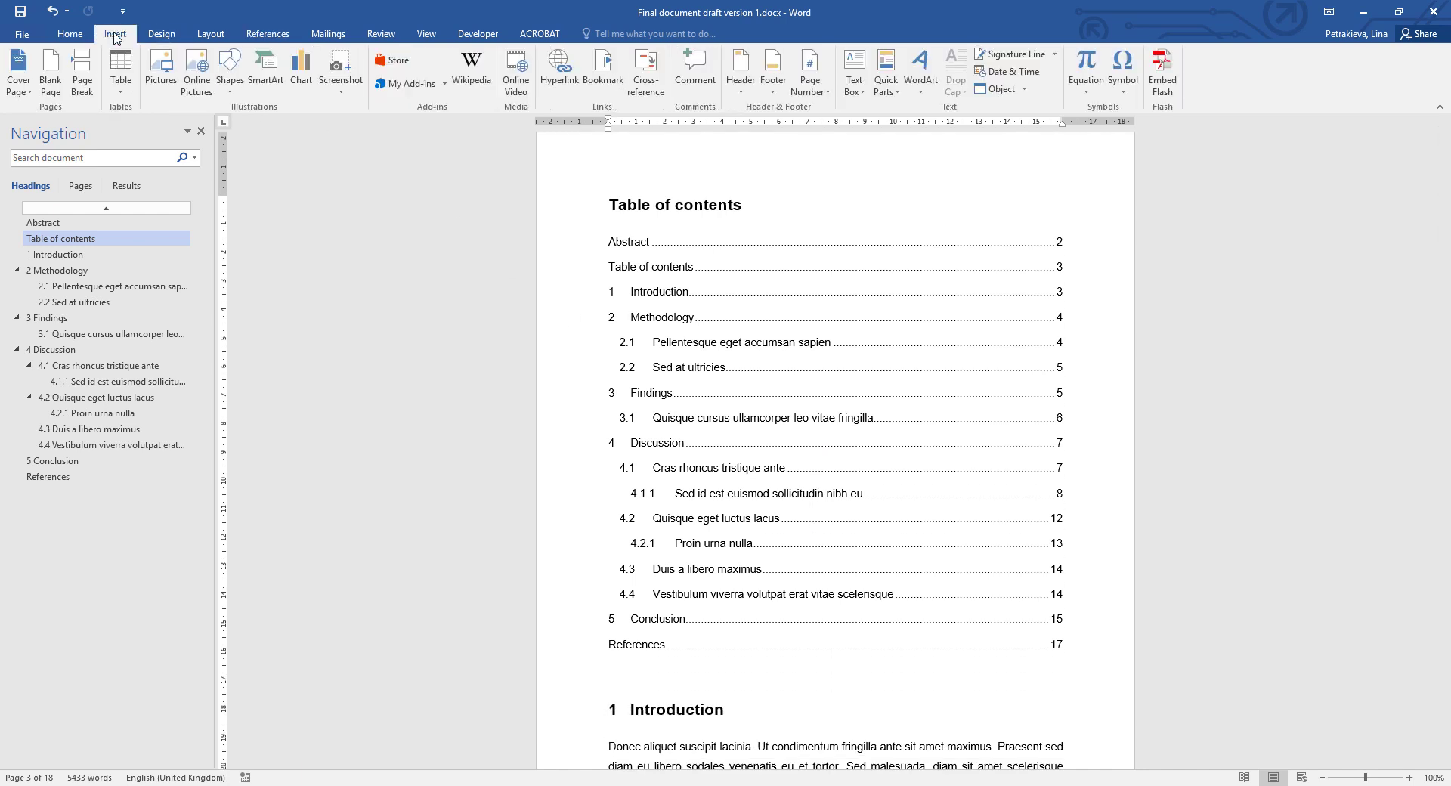
left_click(80, 76)
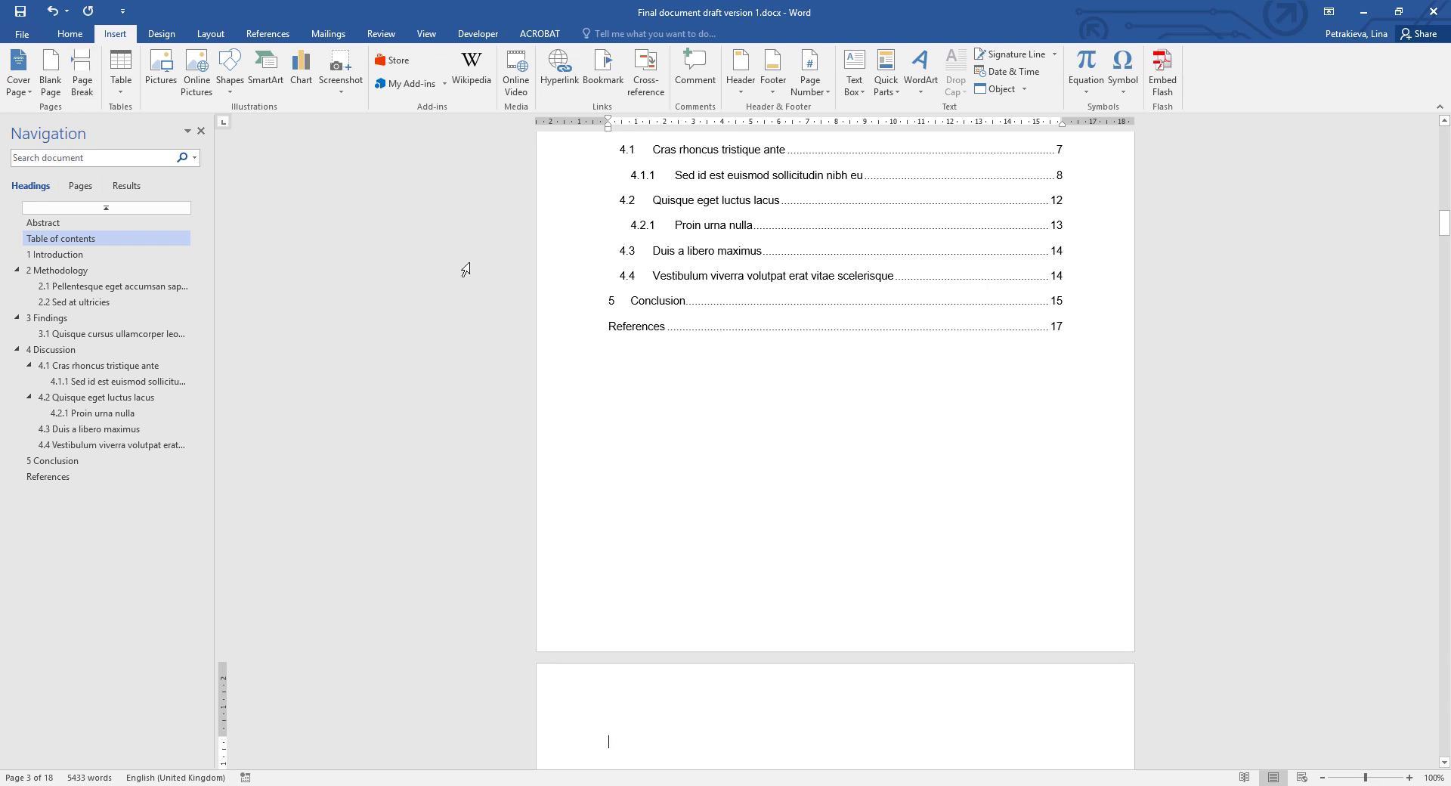
type("List ")
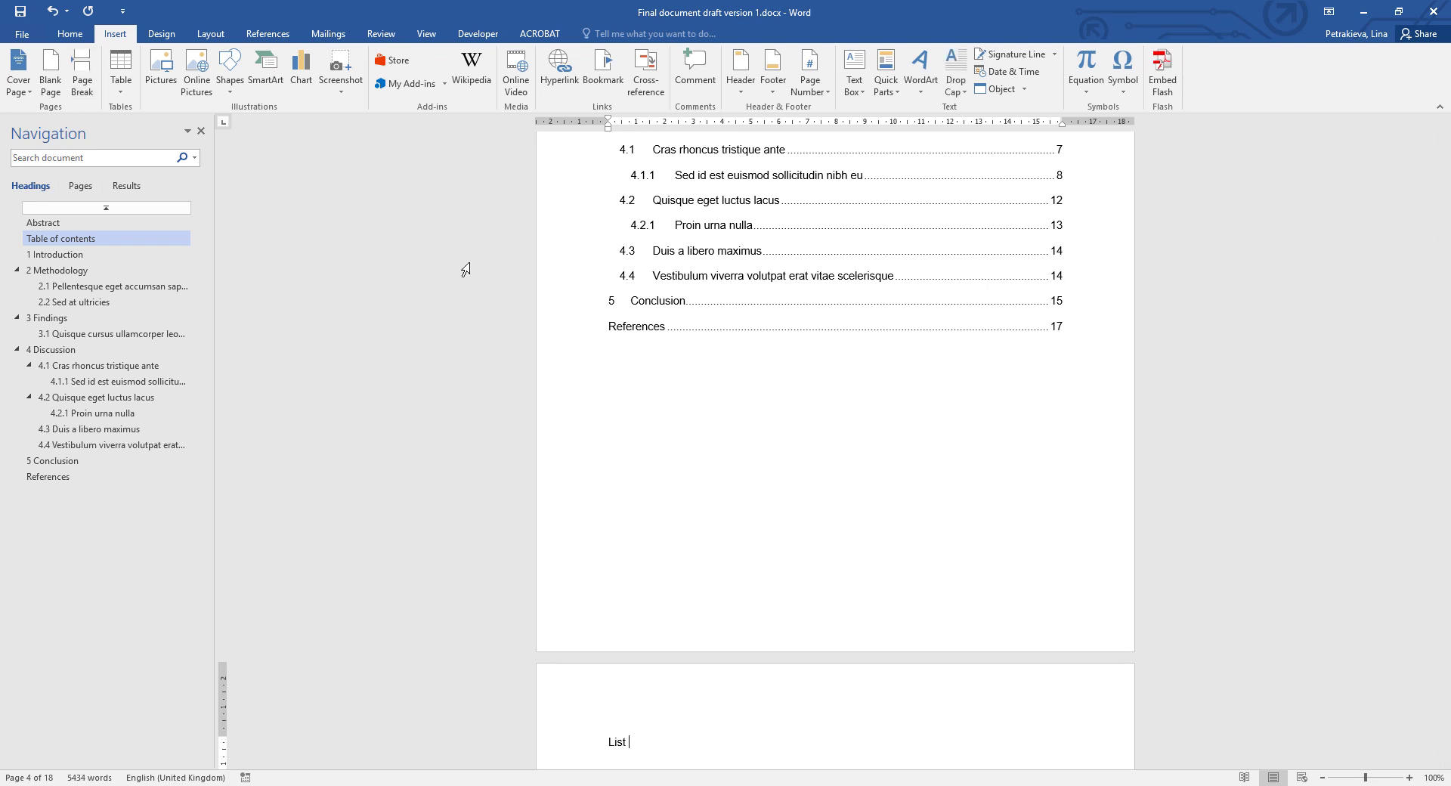
type("of figures")
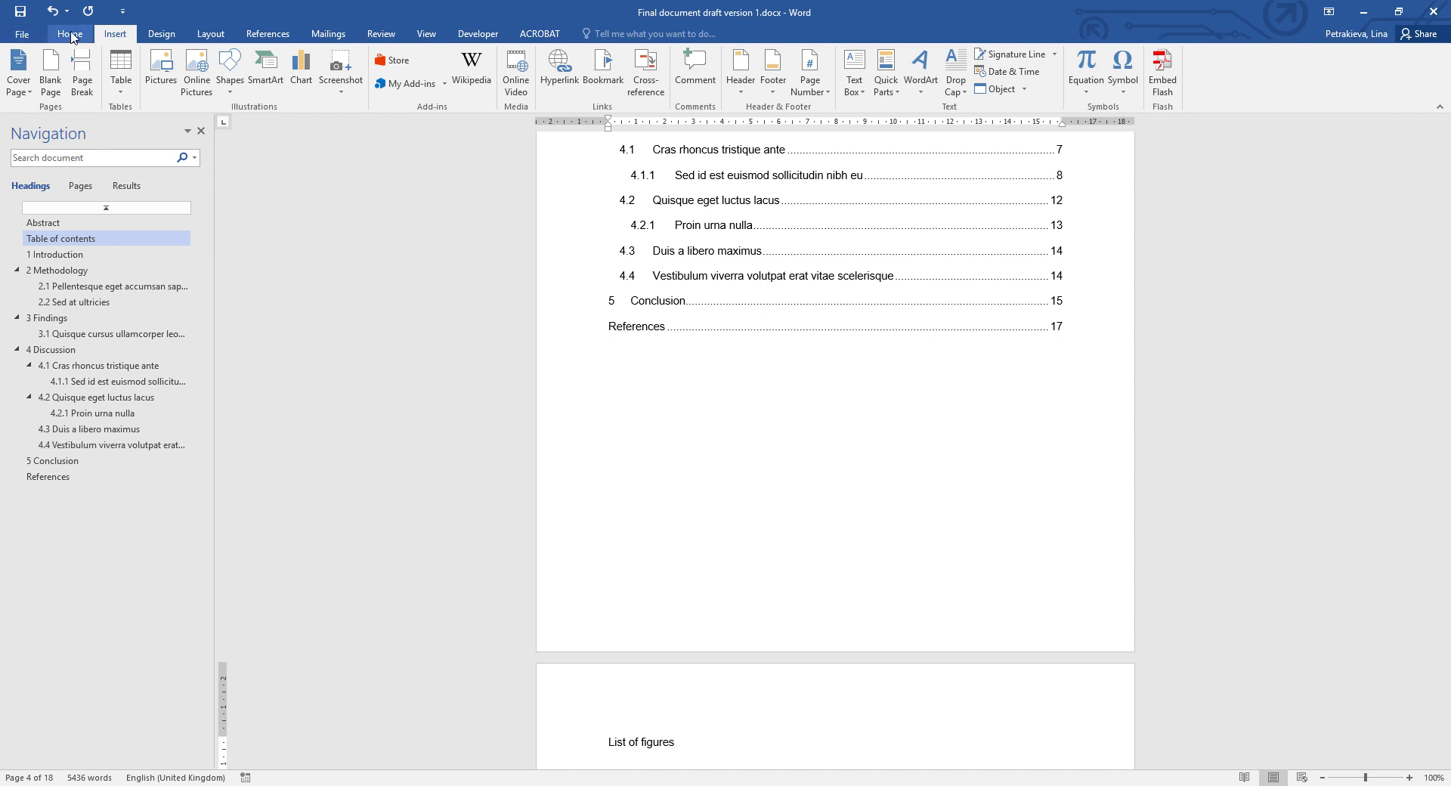
- Make 'List of figures' an unnumbered Heading 1 followed by an empty Normal paragraph
left_click(71, 35)
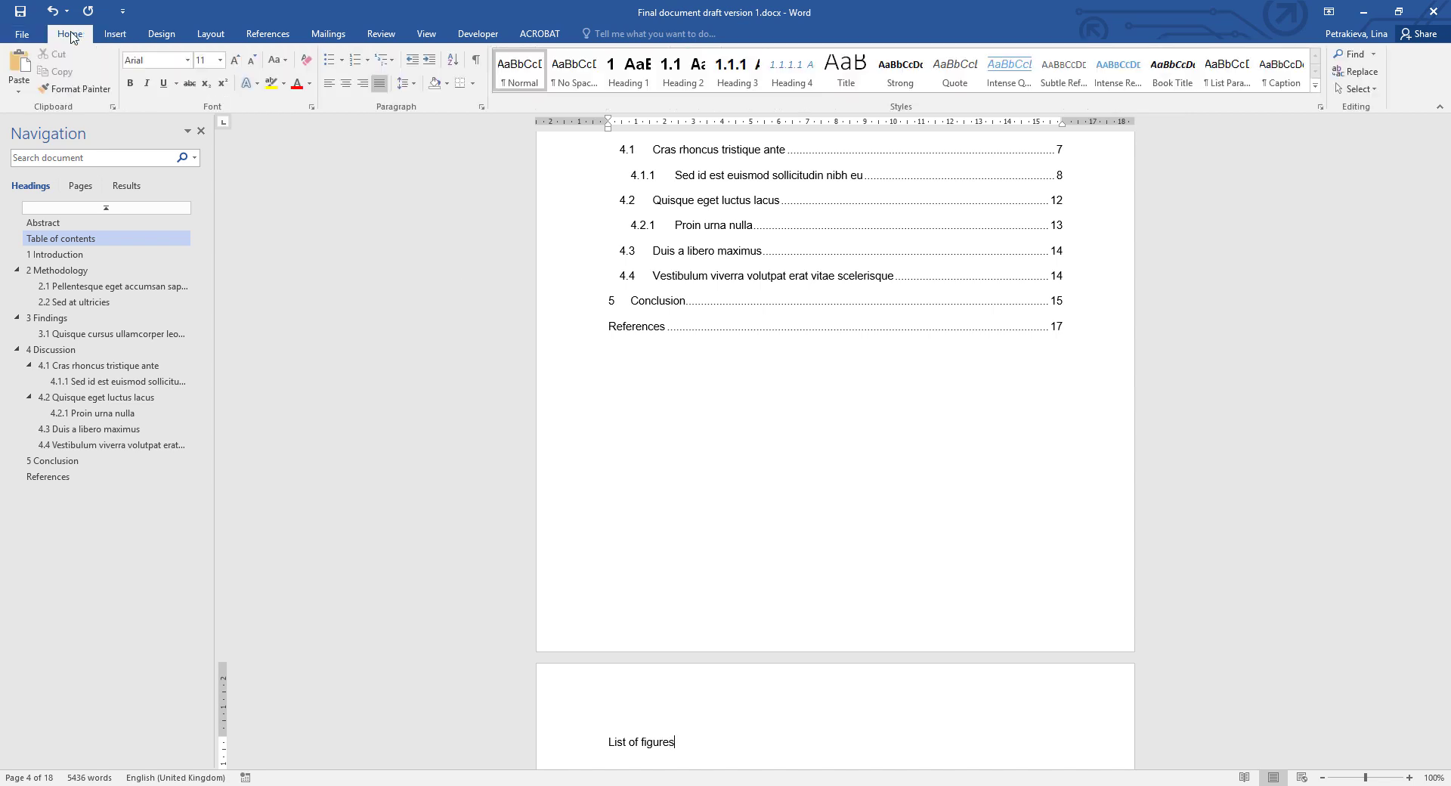
left_click(641, 74)
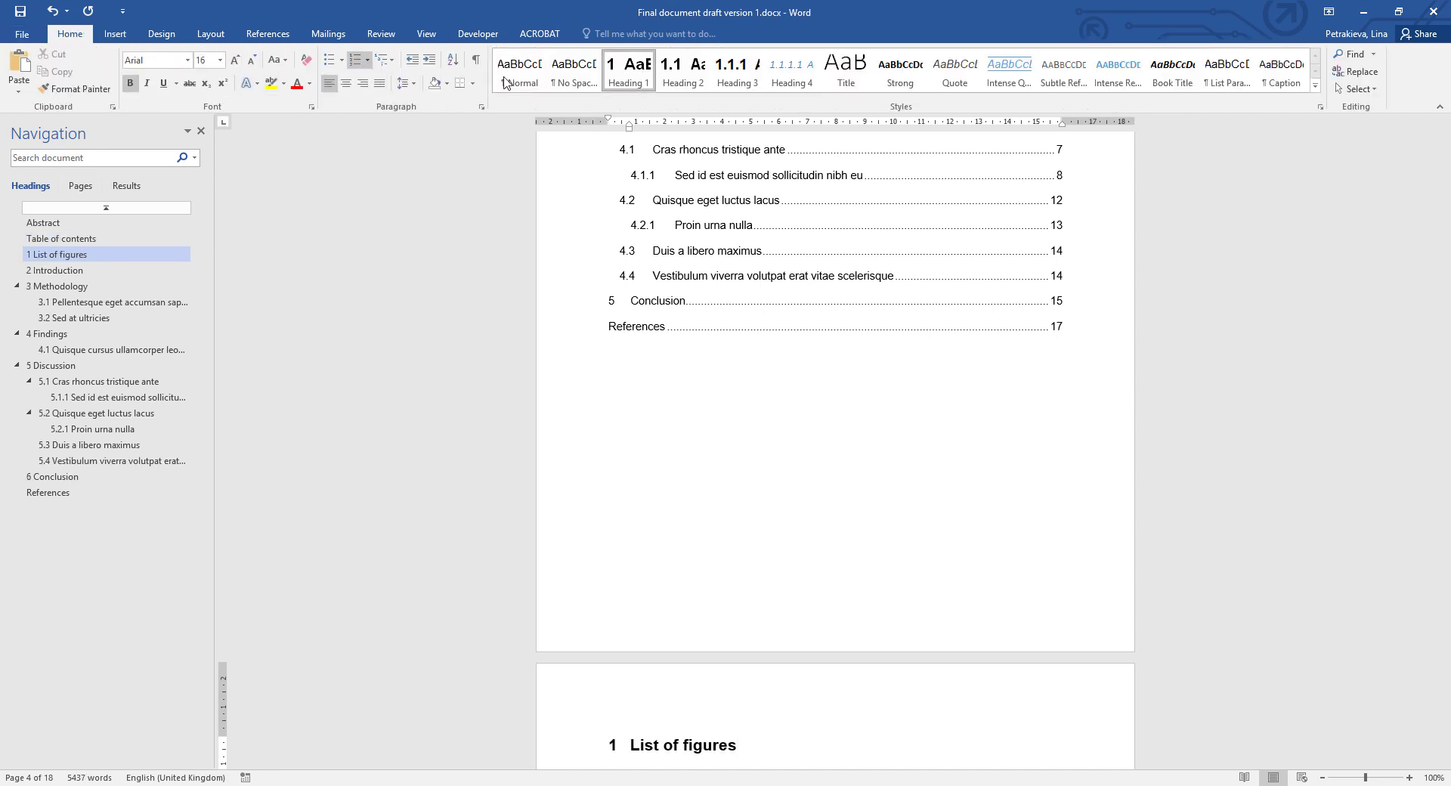
left_click(353, 61)
key("Return")
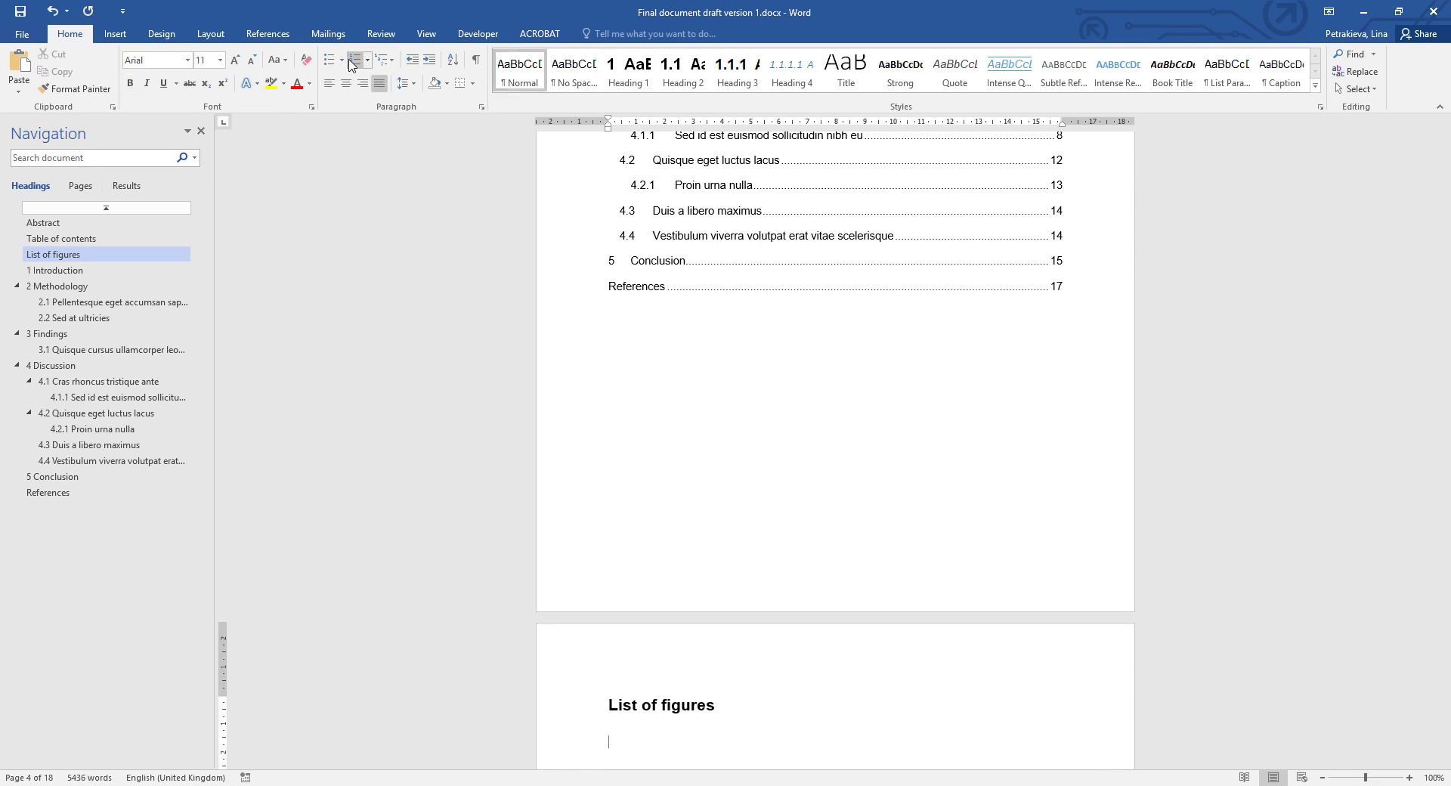
- Insert a table of figures using the Figure caption label
left_click(269, 35)
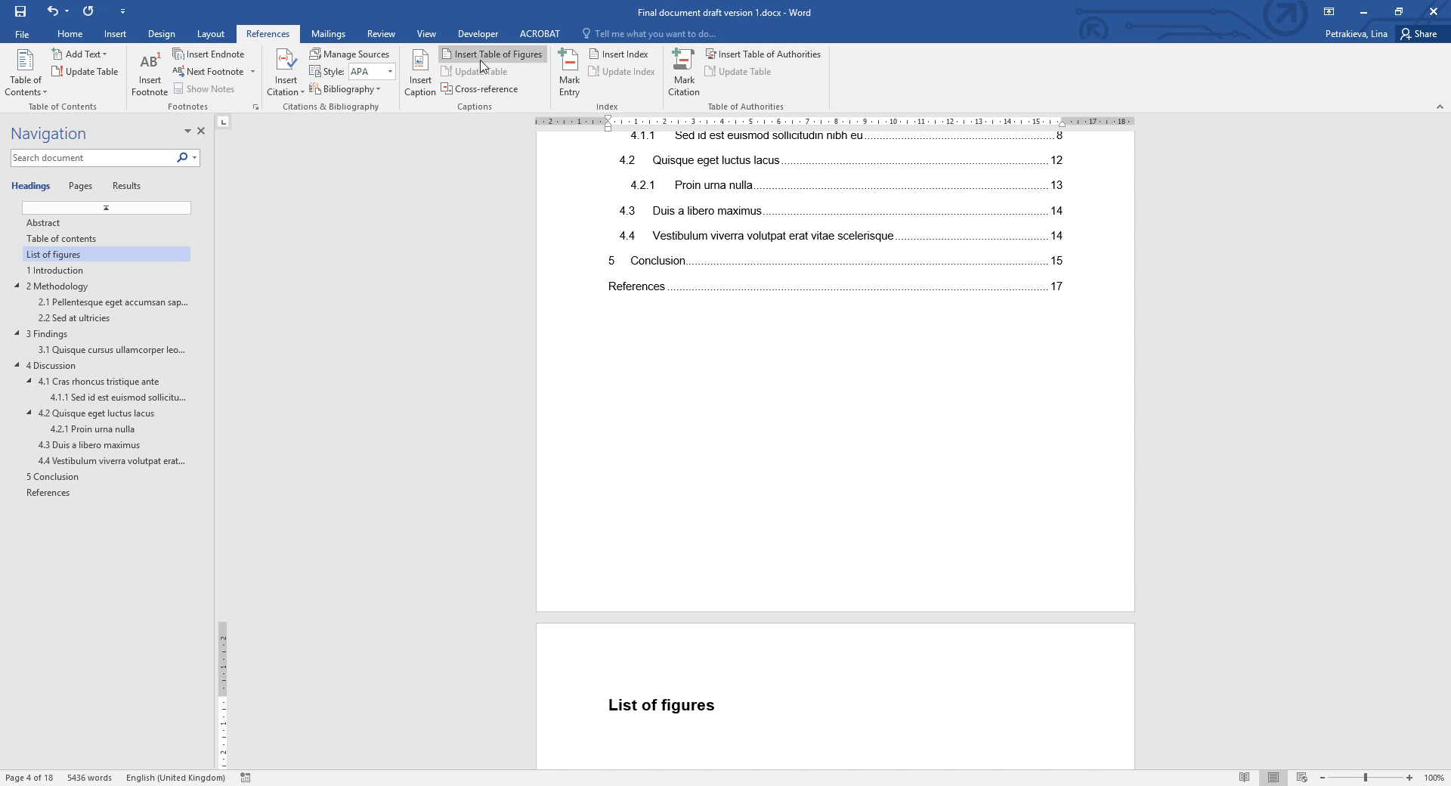
left_click(533, 61)
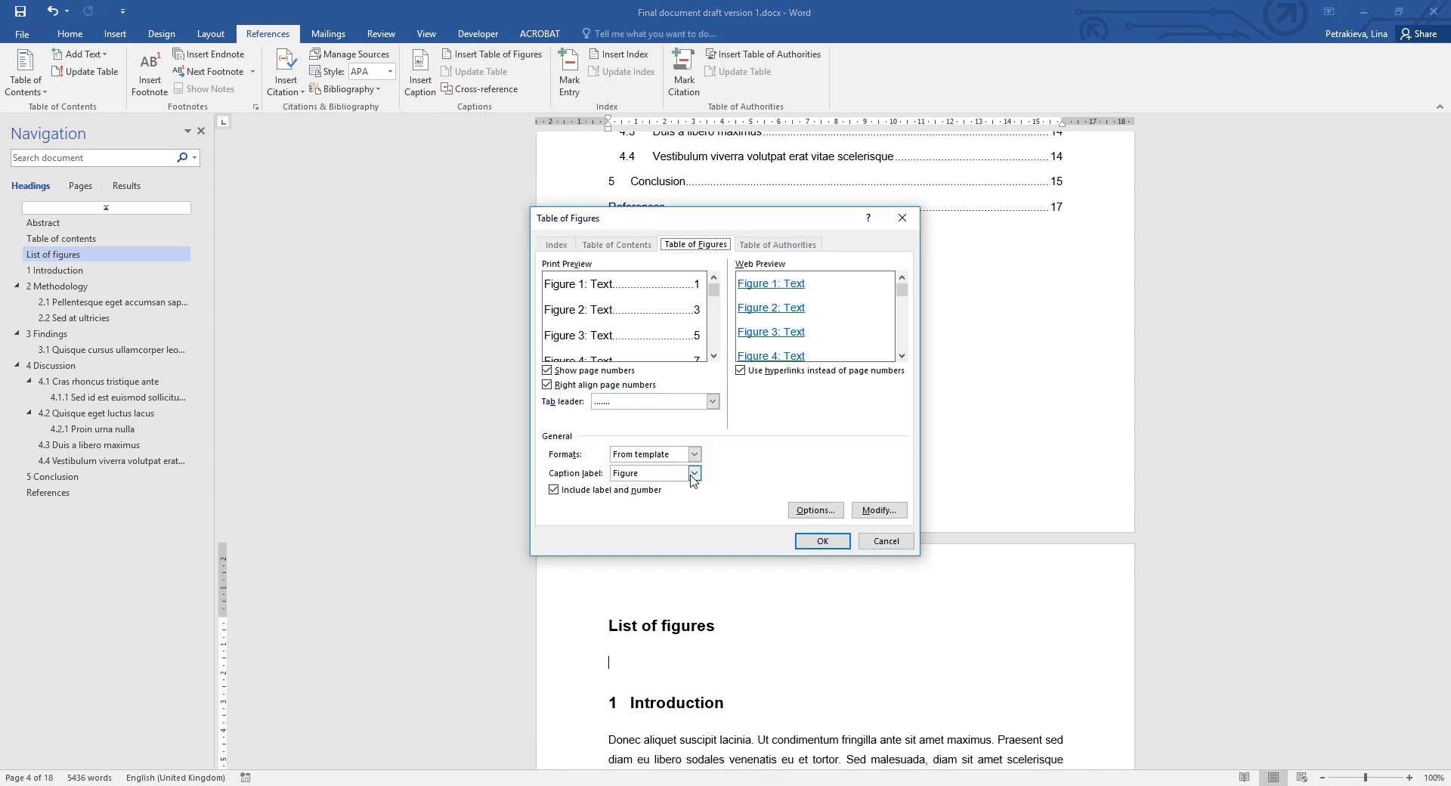
left_click(693, 474)
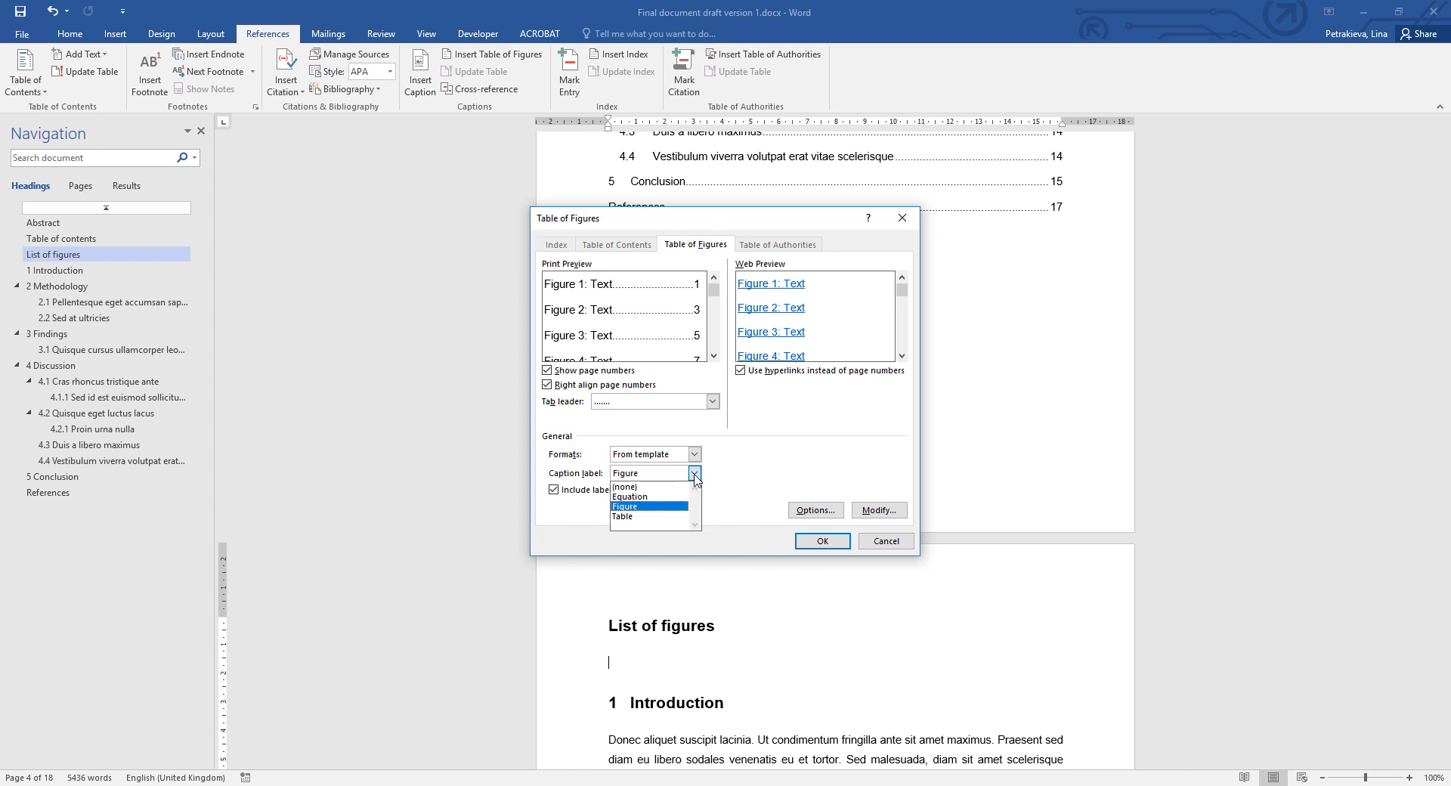
left_click(633, 506)
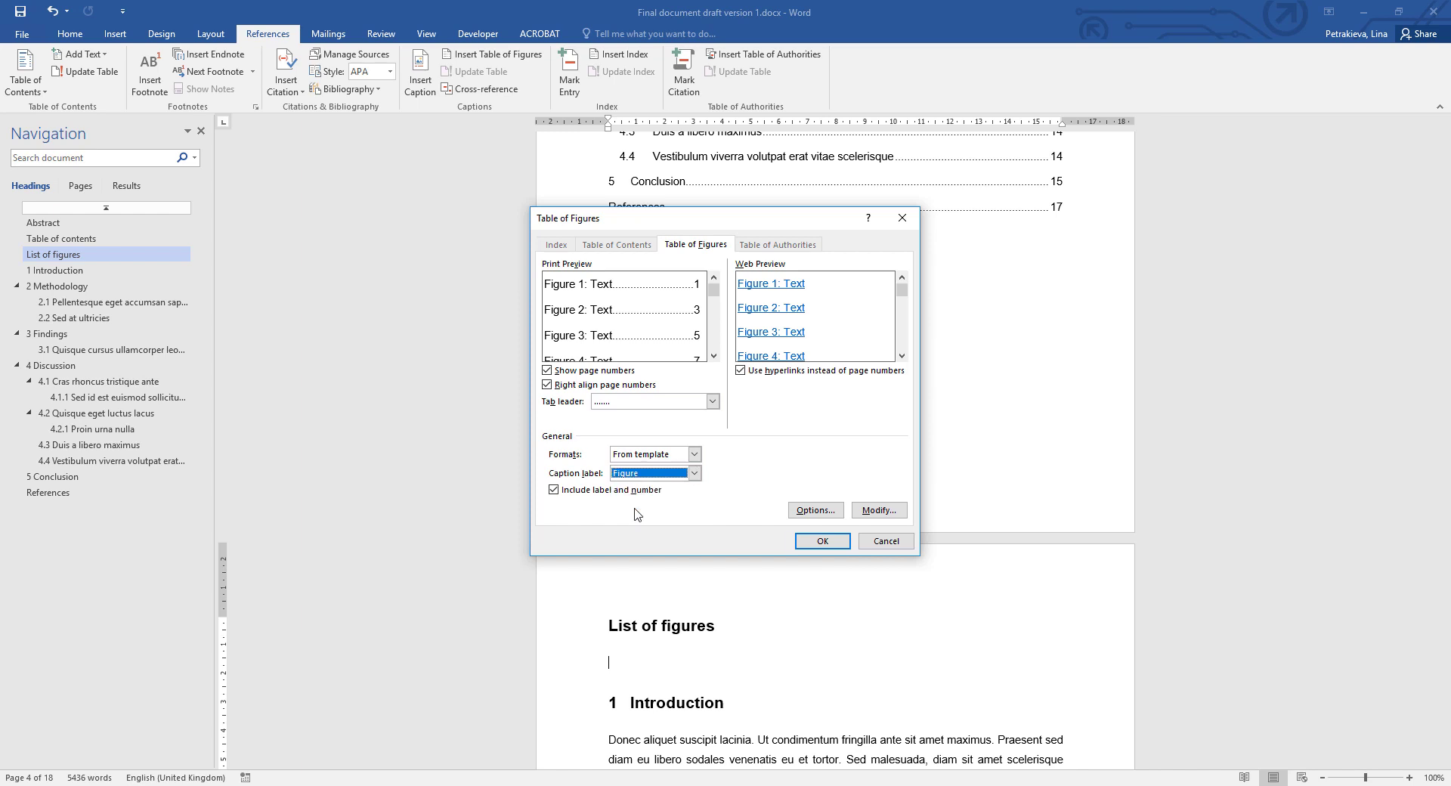
left_click(823, 541)
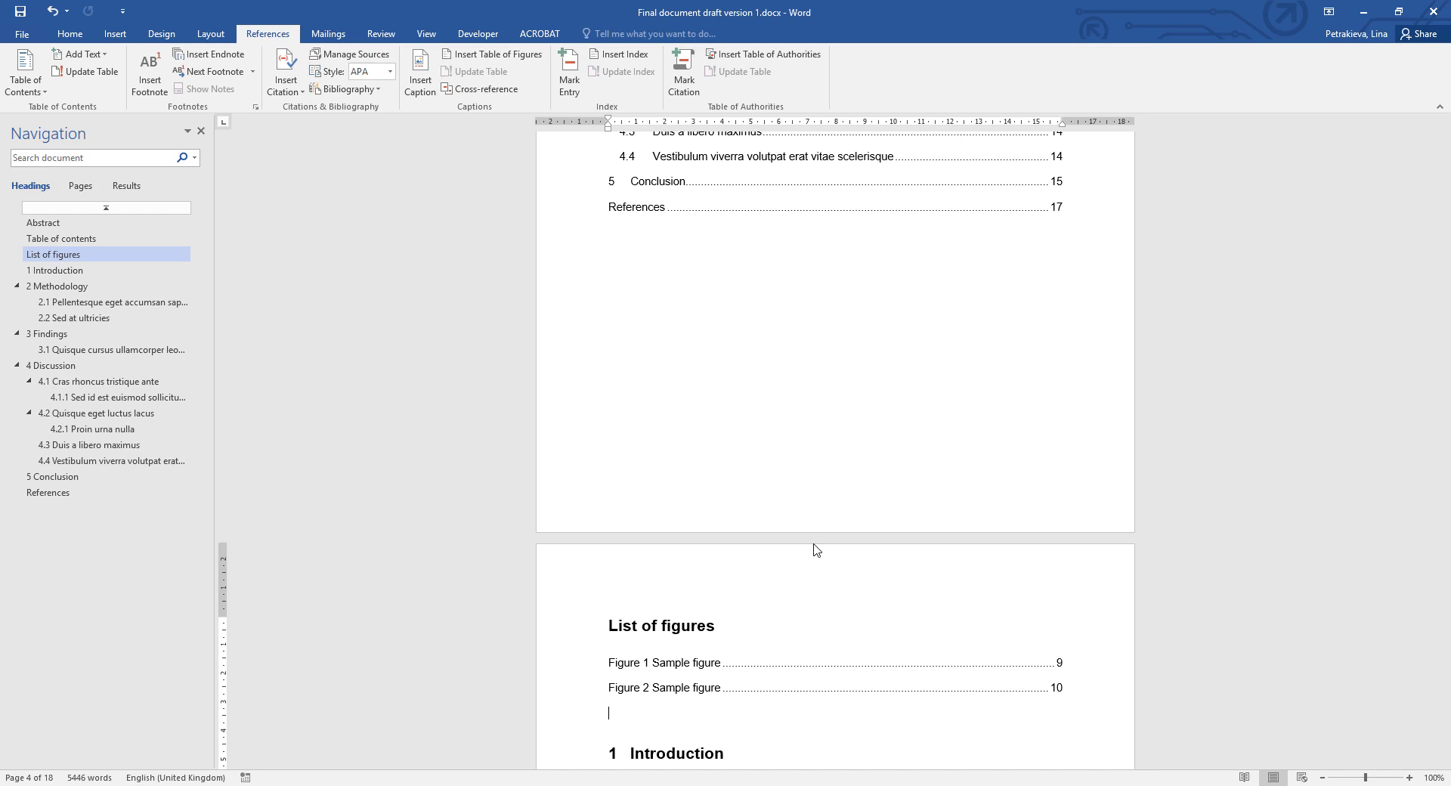
- Type 'List of tables', style it as unnumbered Heading 1, and add an empty paragraph
type("List of tables")
left_click(65, 38)
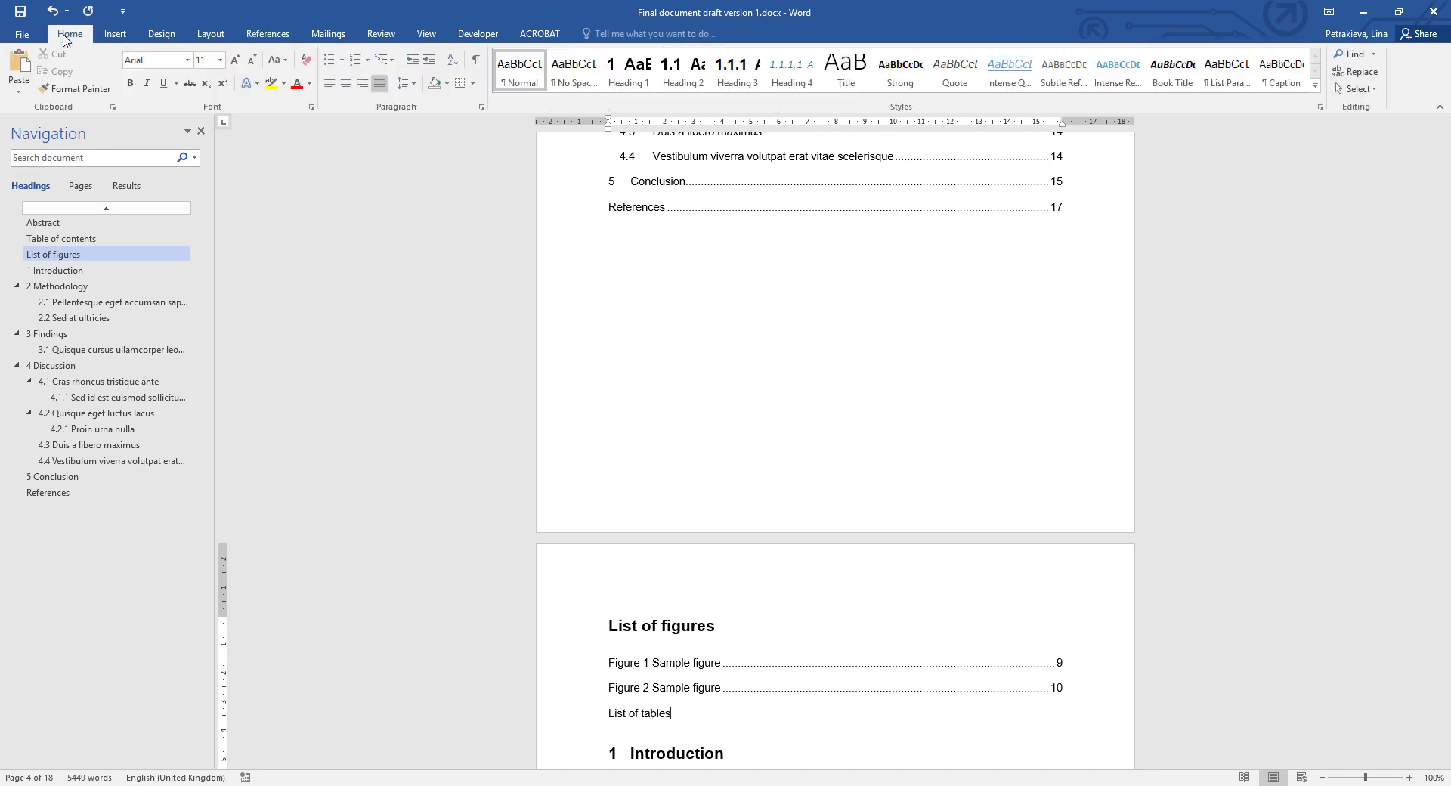
left_click(625, 73)
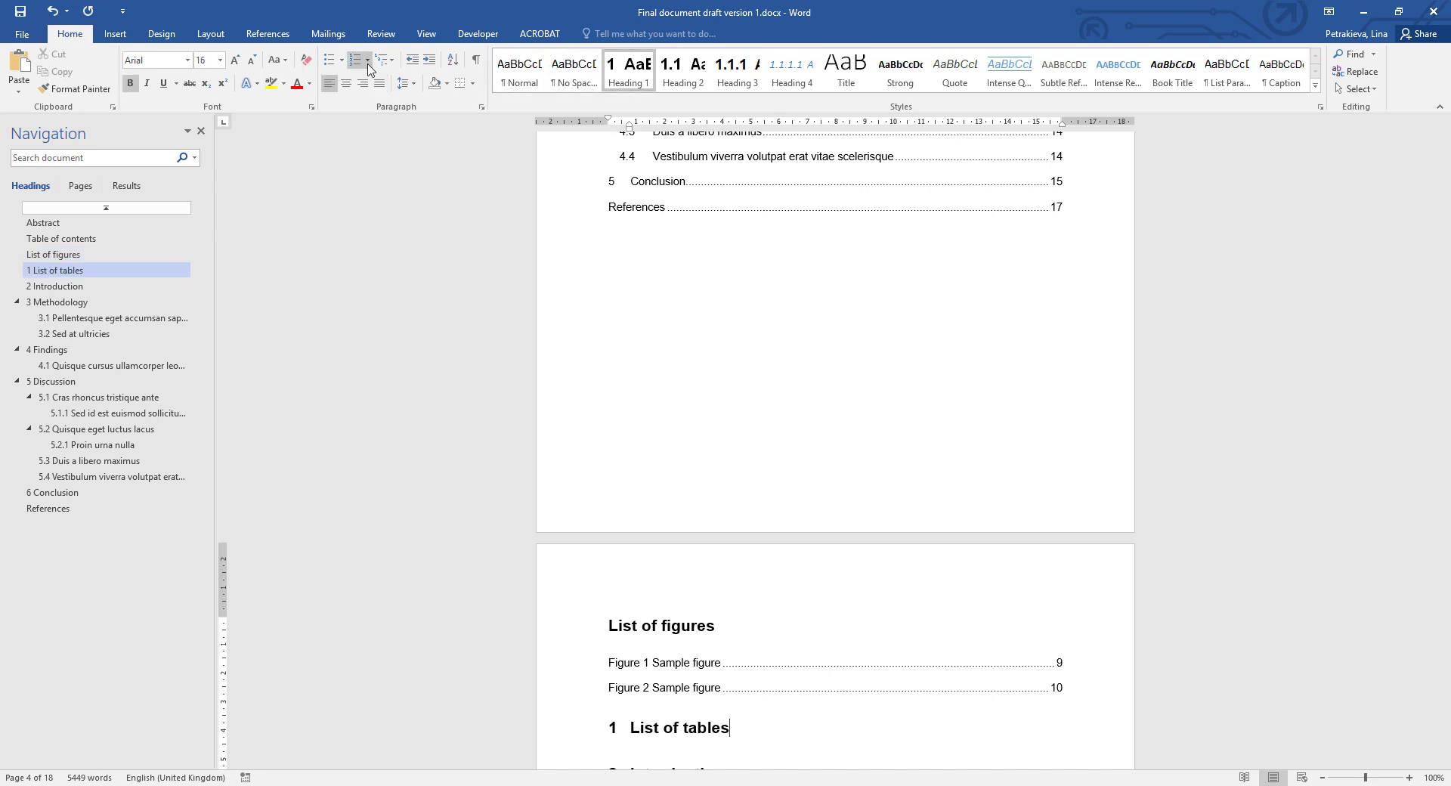
key("Return")
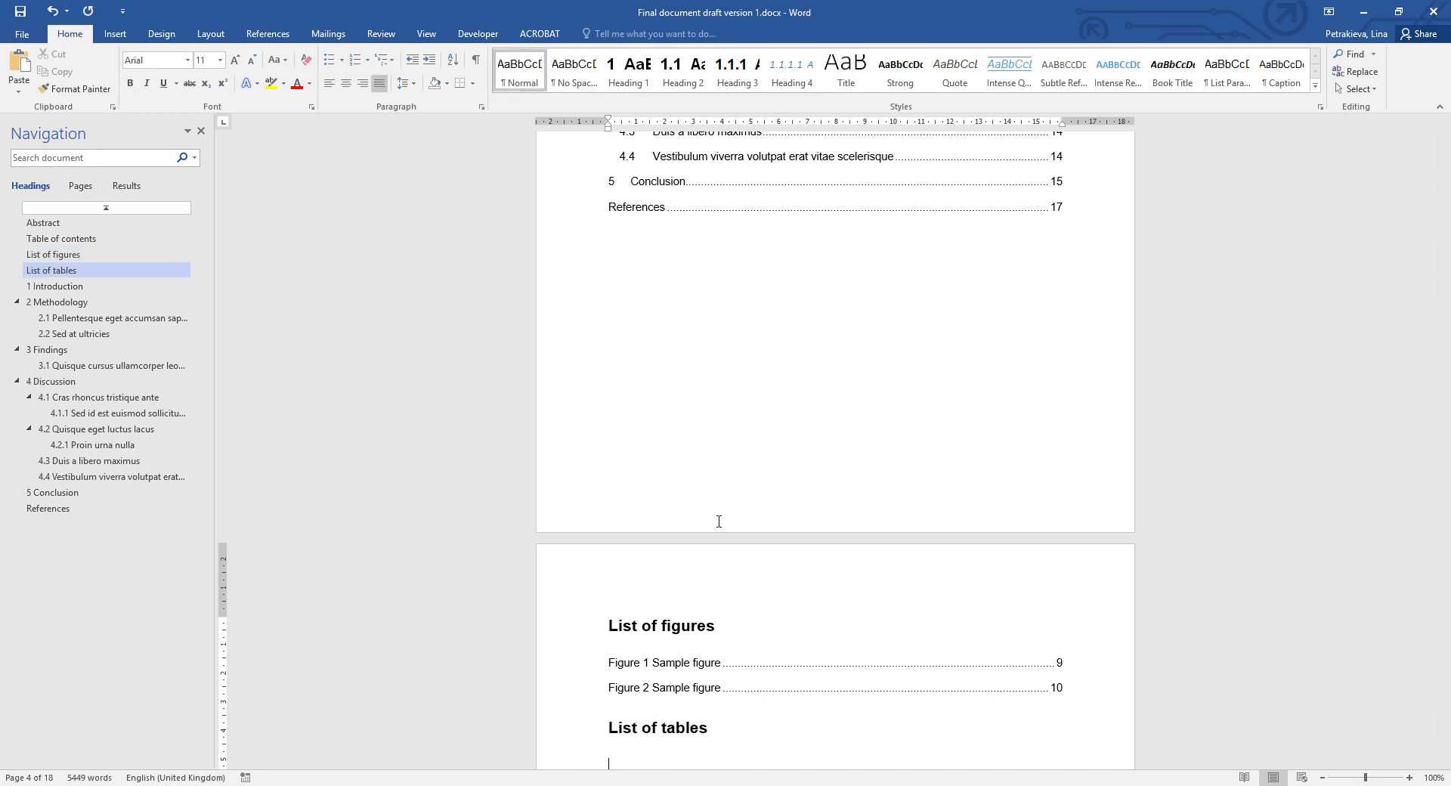
- Insert a table of figures with the caption label set to Table
left_click(267, 33)
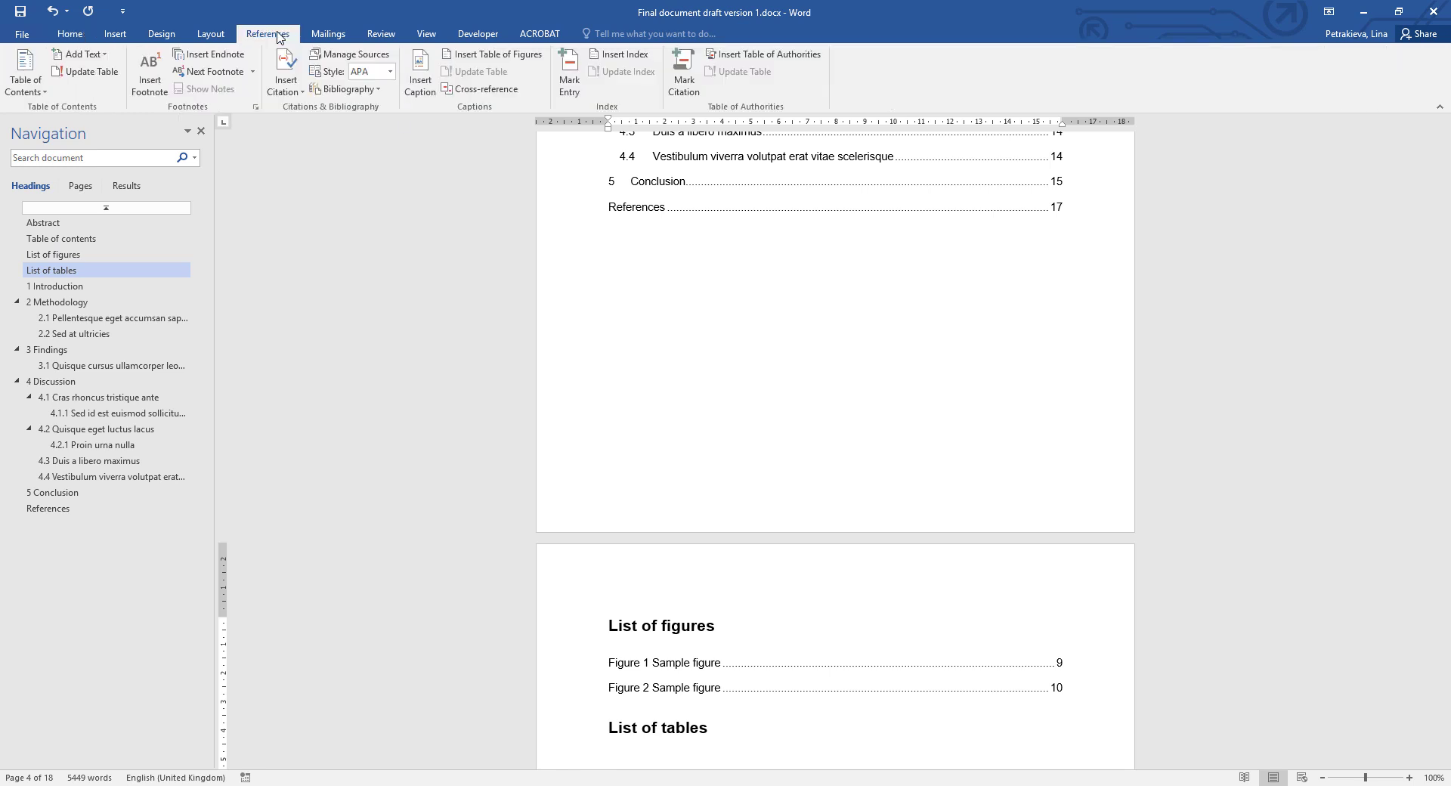
left_click(495, 54)
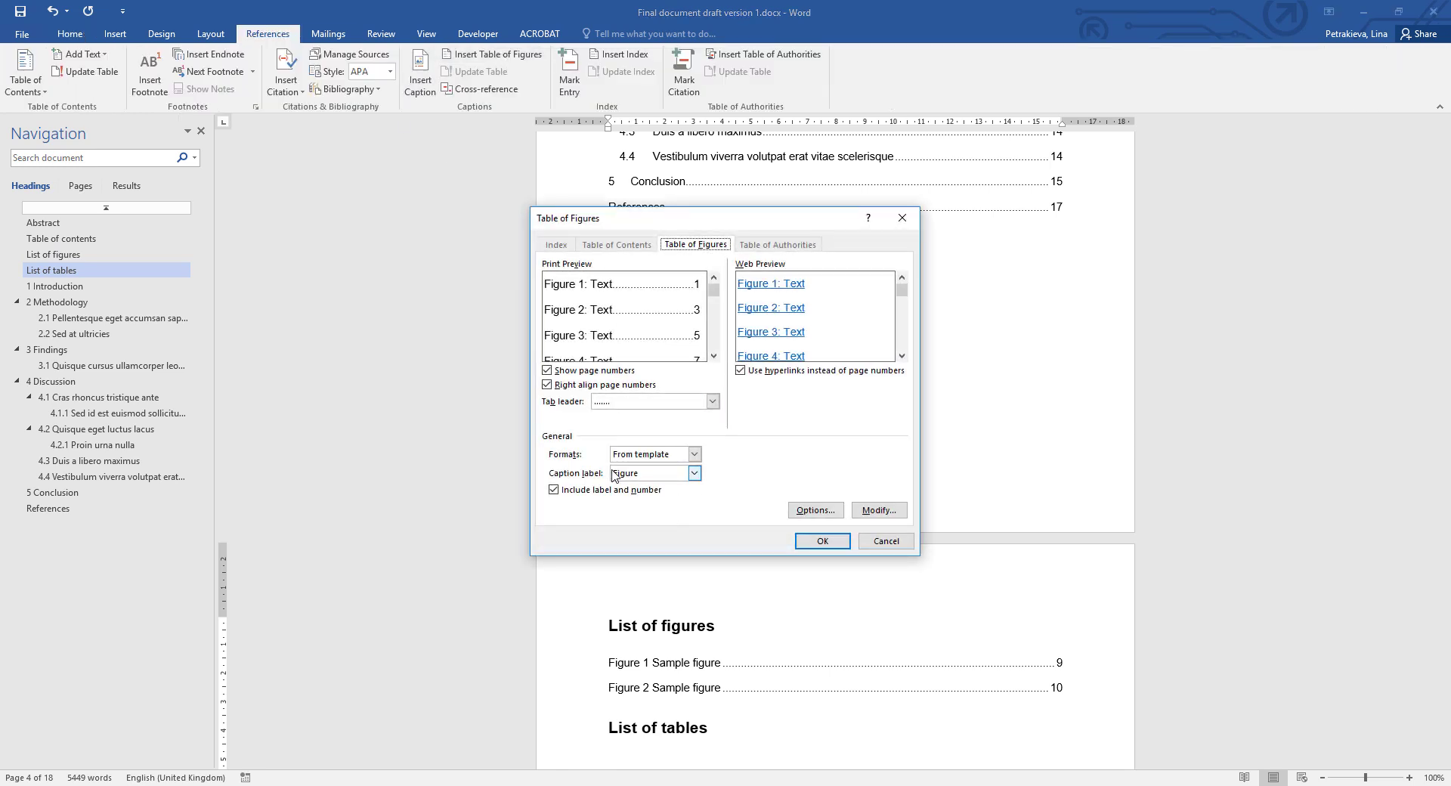
left_click(694, 473)
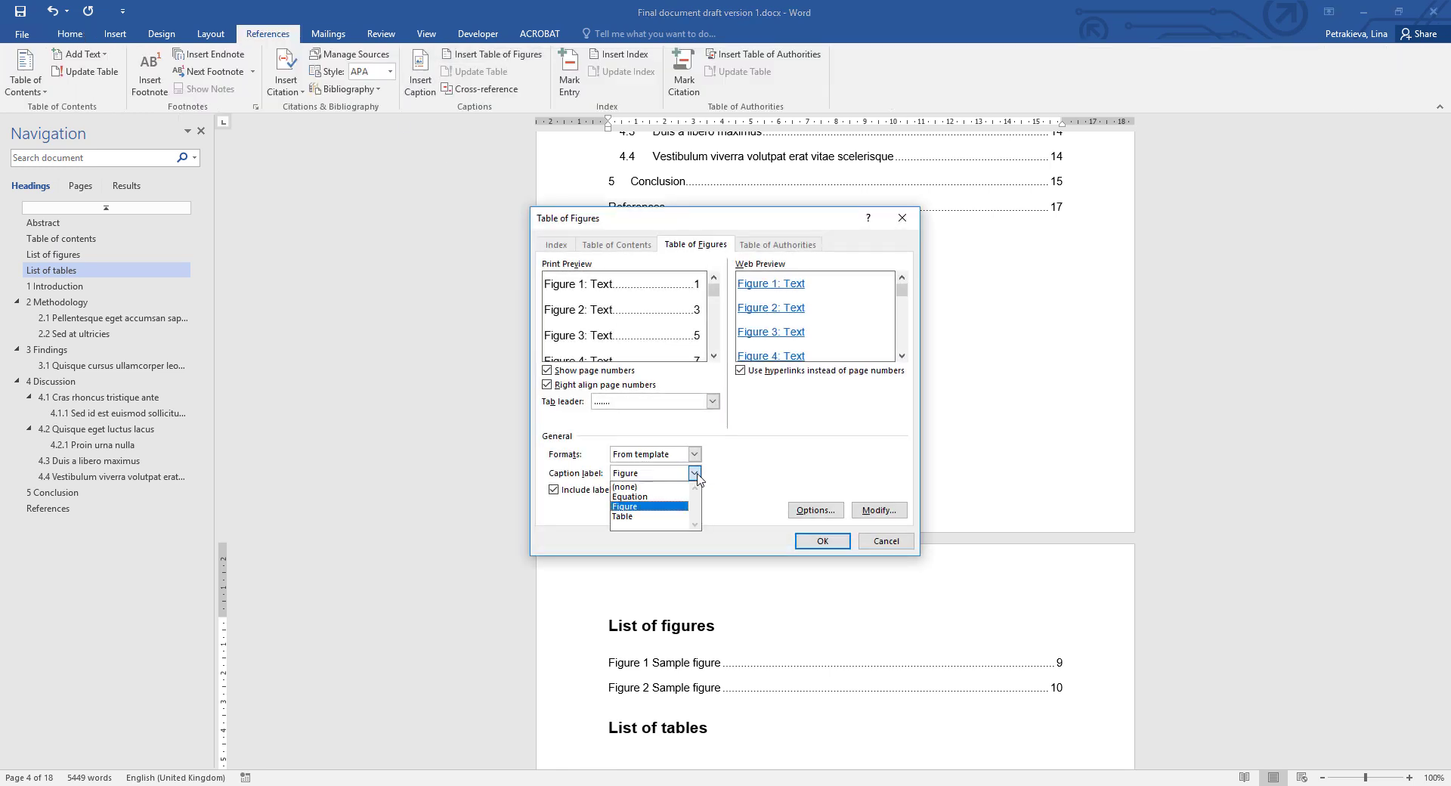
left_click(627, 521)
left_click(823, 541)
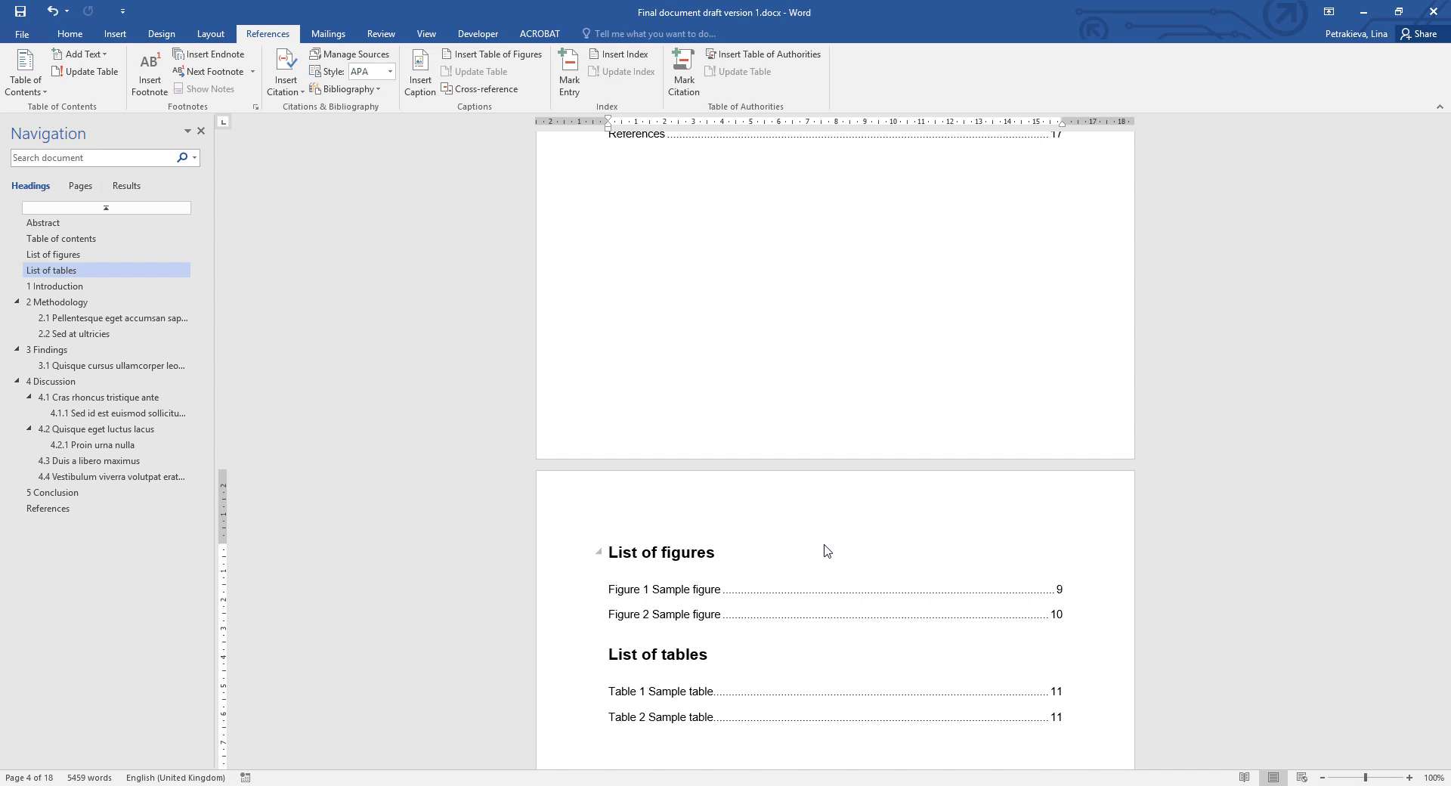
- Select all the document's content with Ctrl+A and the Select All command
key("ctrl+a")
left_click(777, 661)
left_click(69, 33)
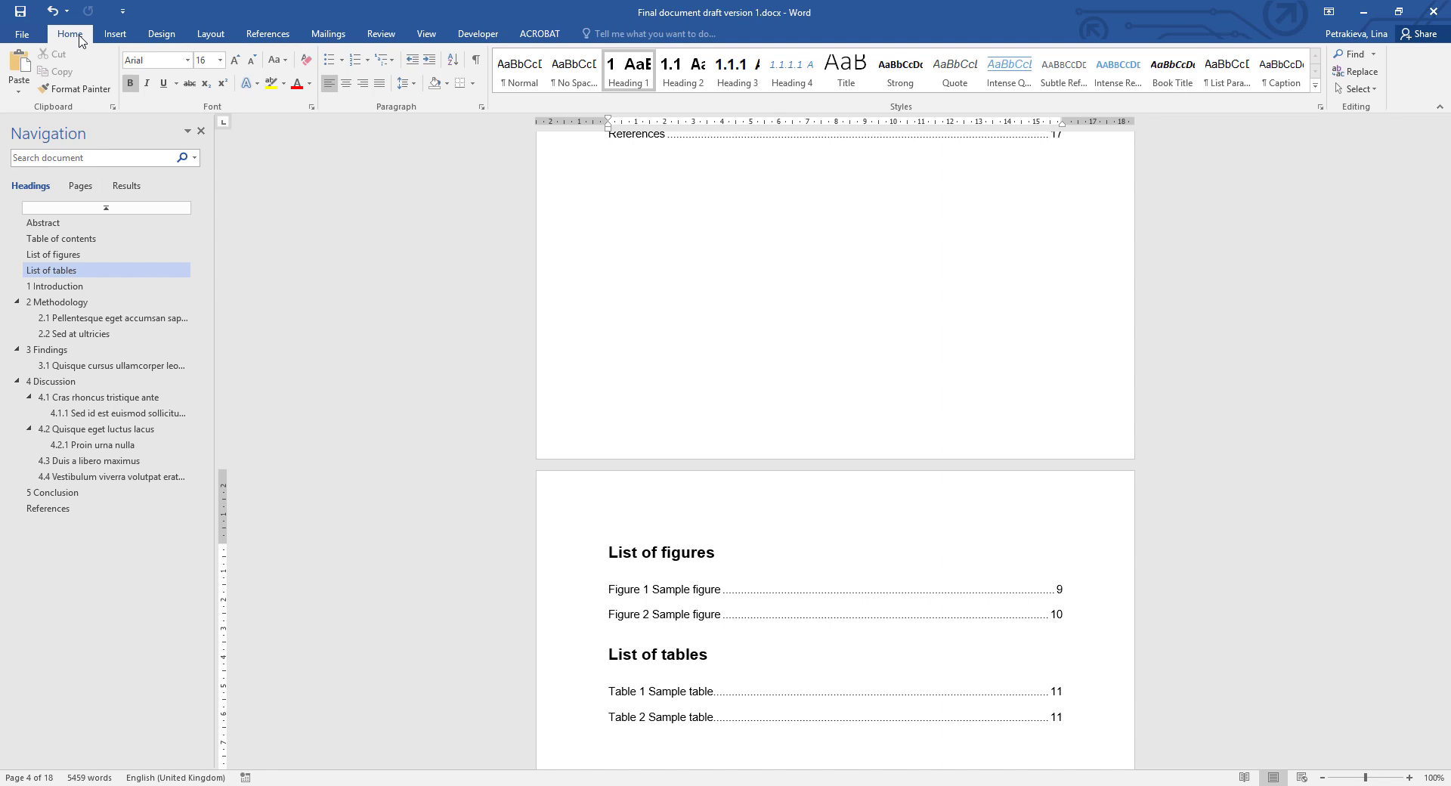
left_click(1376, 90)
left_click(1269, 110)
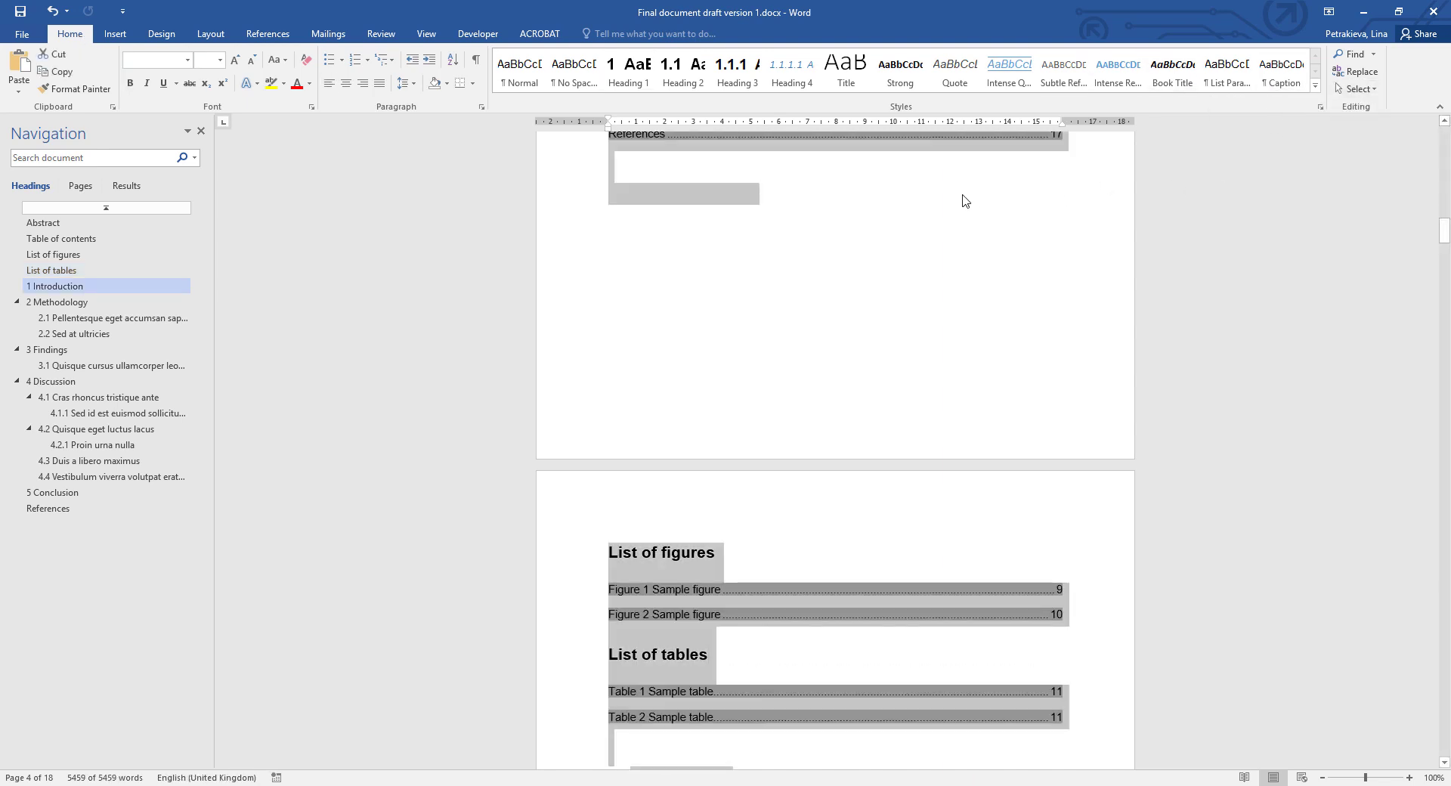
- Update all fields, rebuilding the entire table of contents
right_click(684, 573)
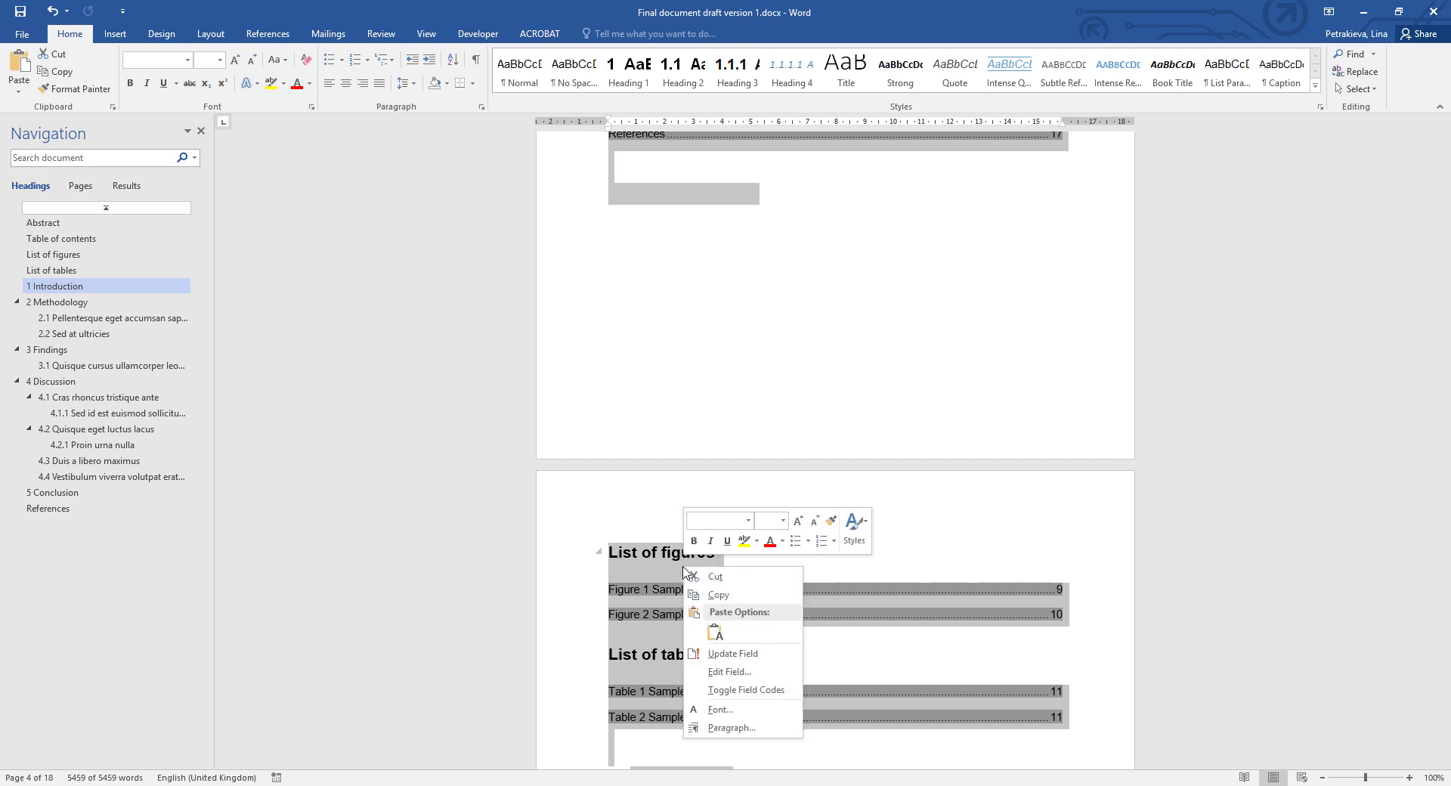
left_click(731, 654)
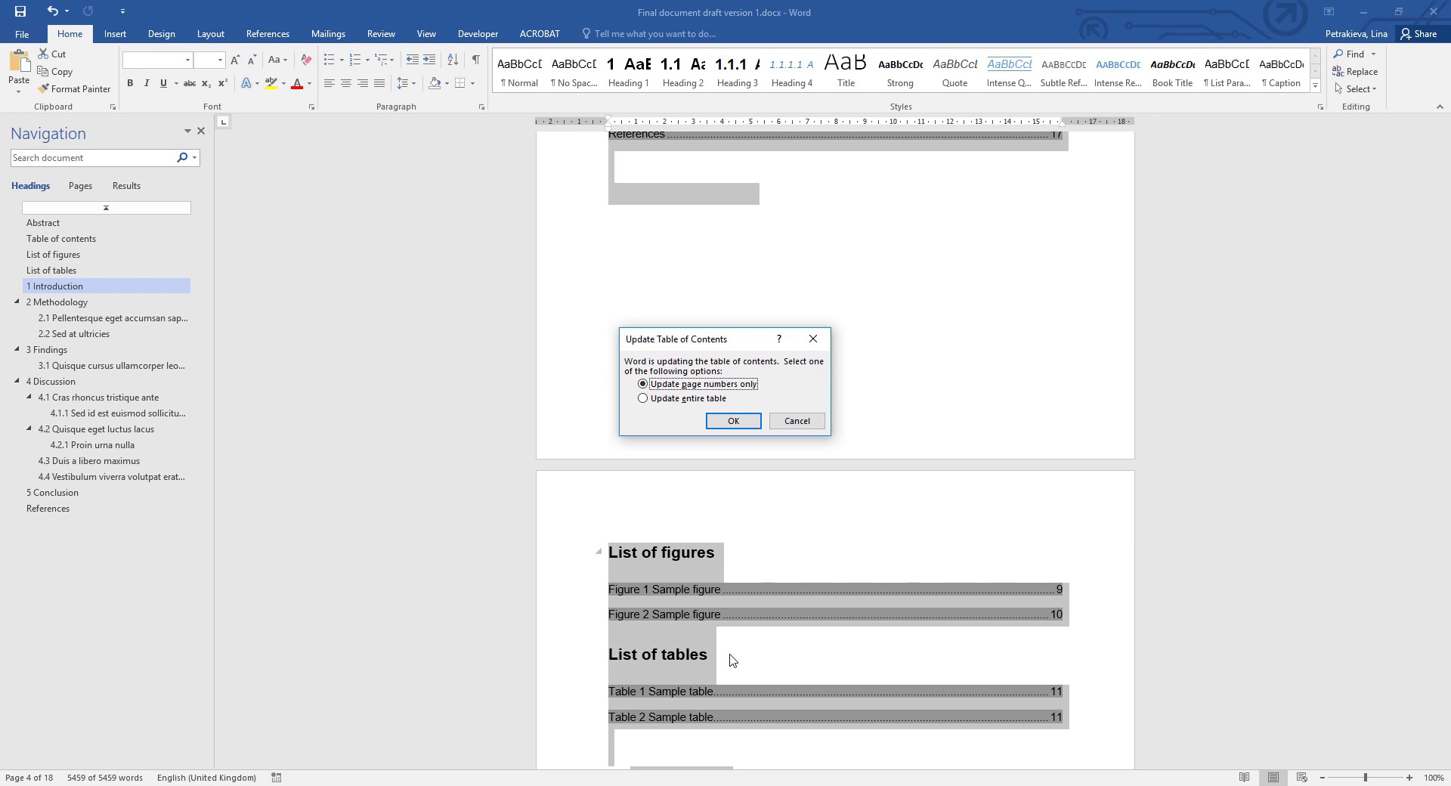
left_click(643, 399)
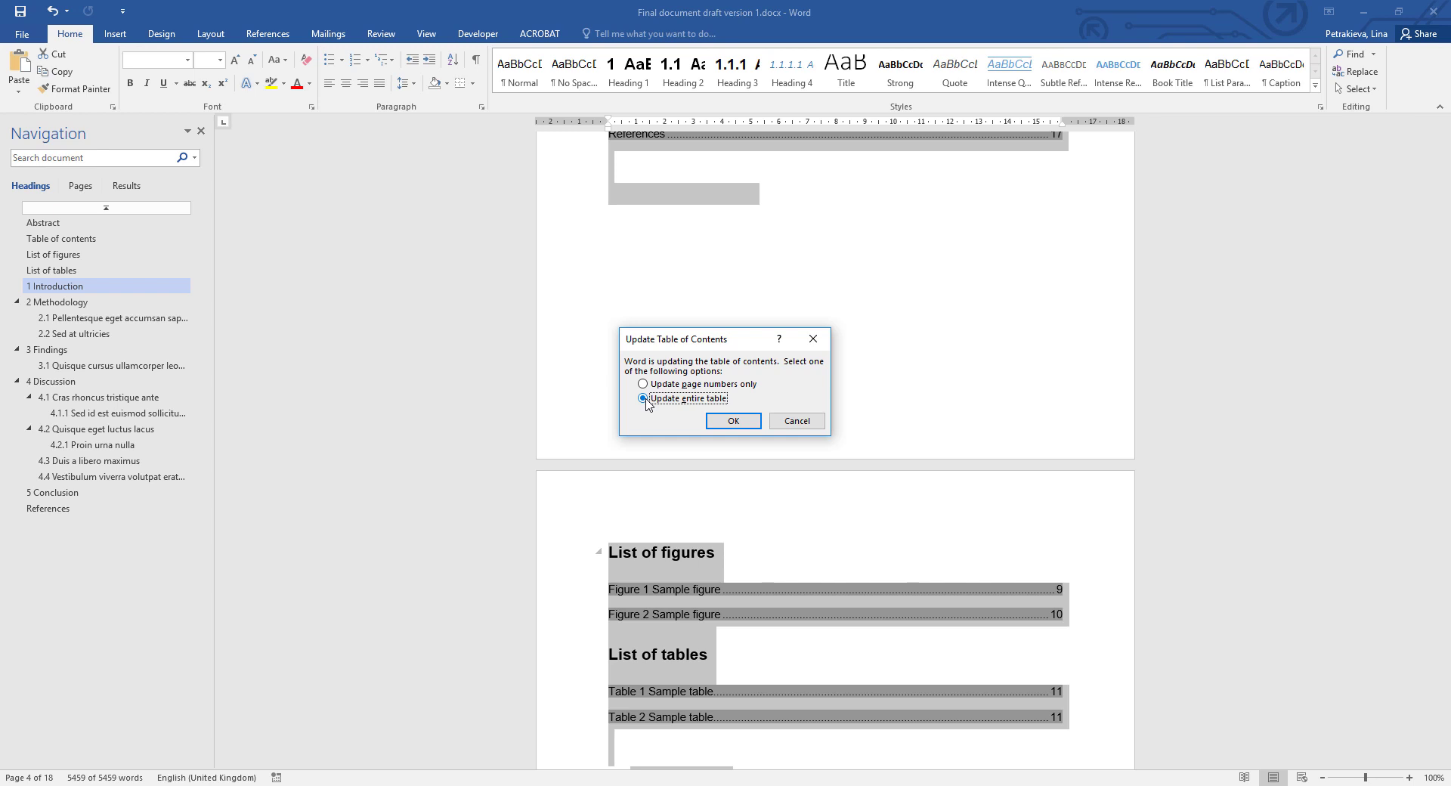
left_click(731, 423)
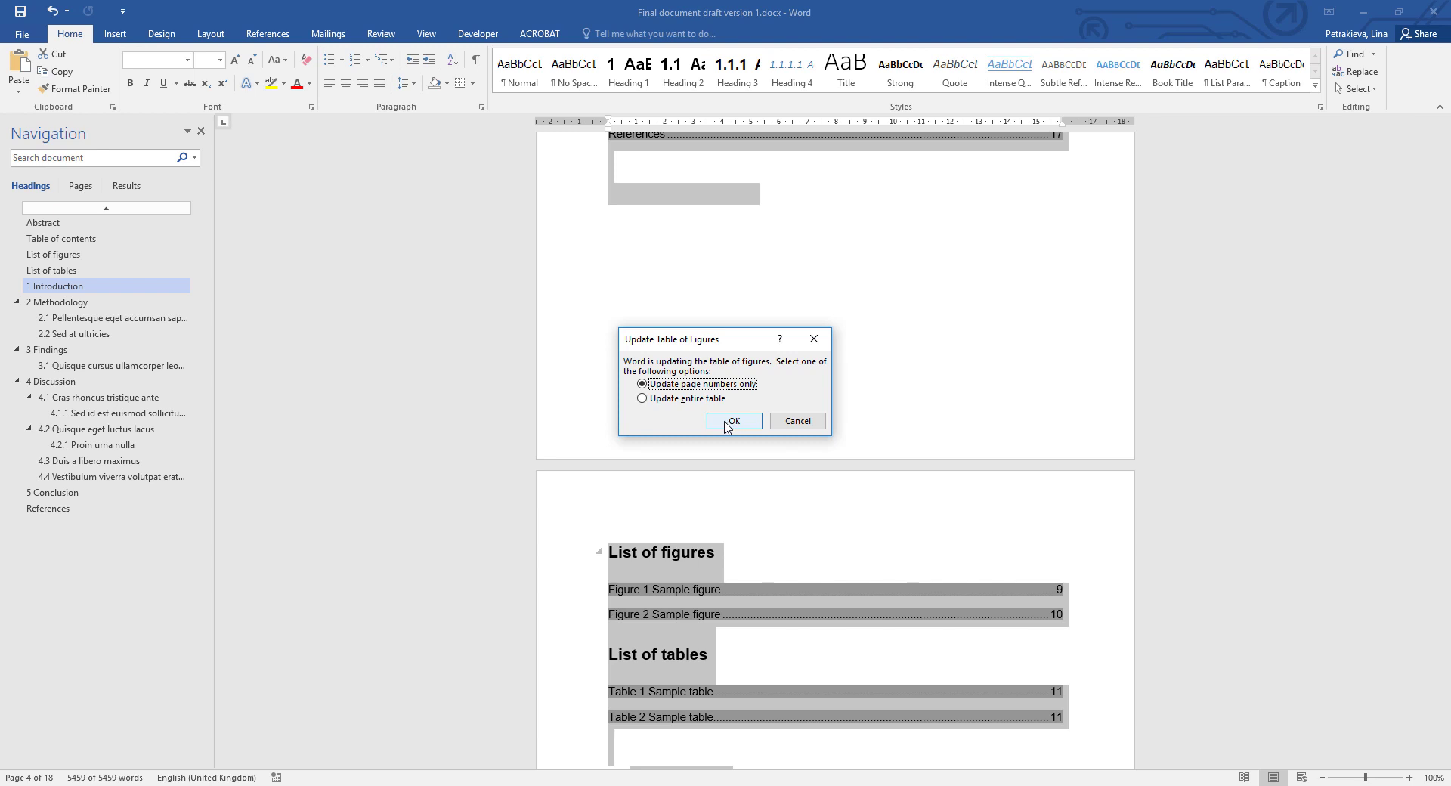
- Confirm the list of figures and list of tables updates, then clear the selection
left_click(654, 400)
left_click(734, 421)
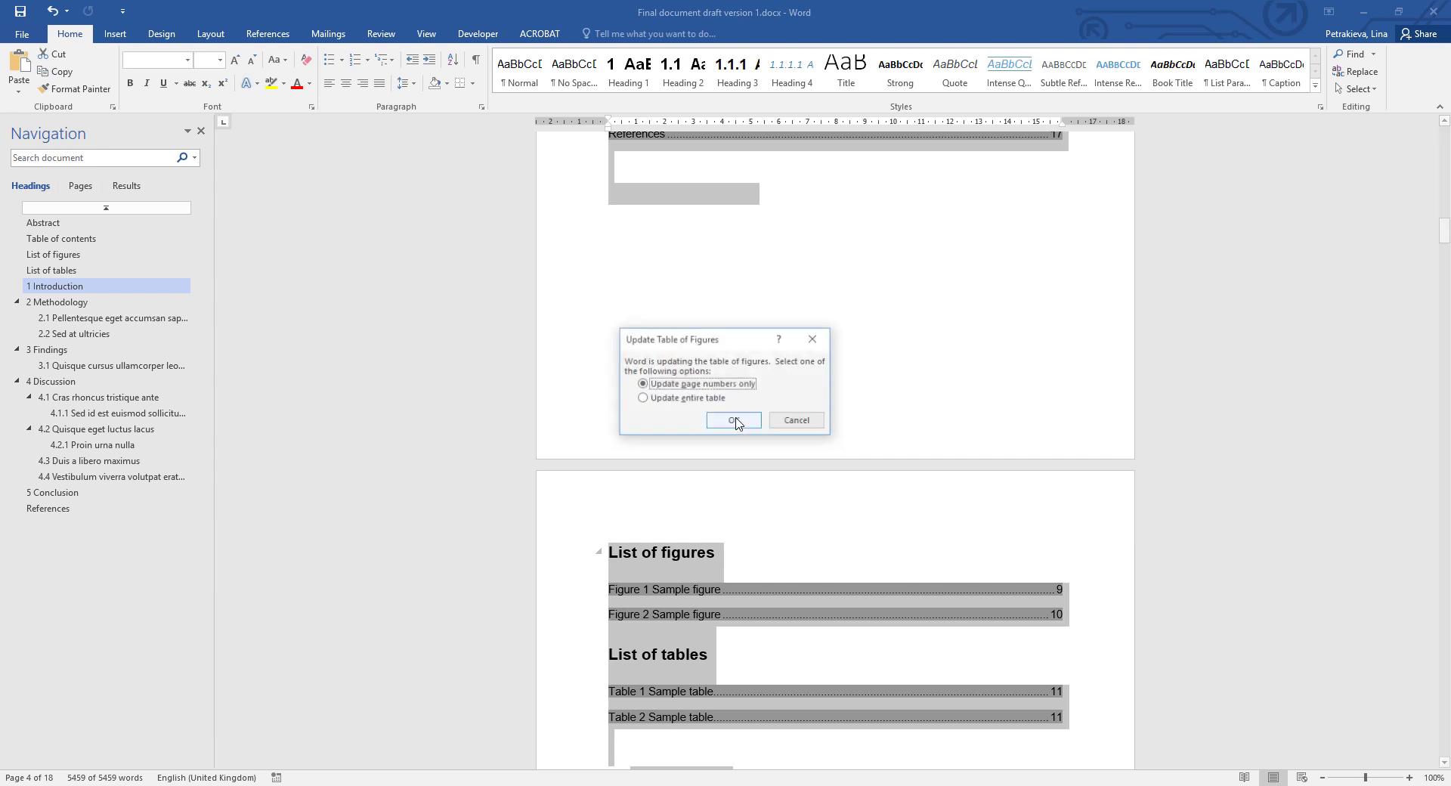
left_click(734, 421)
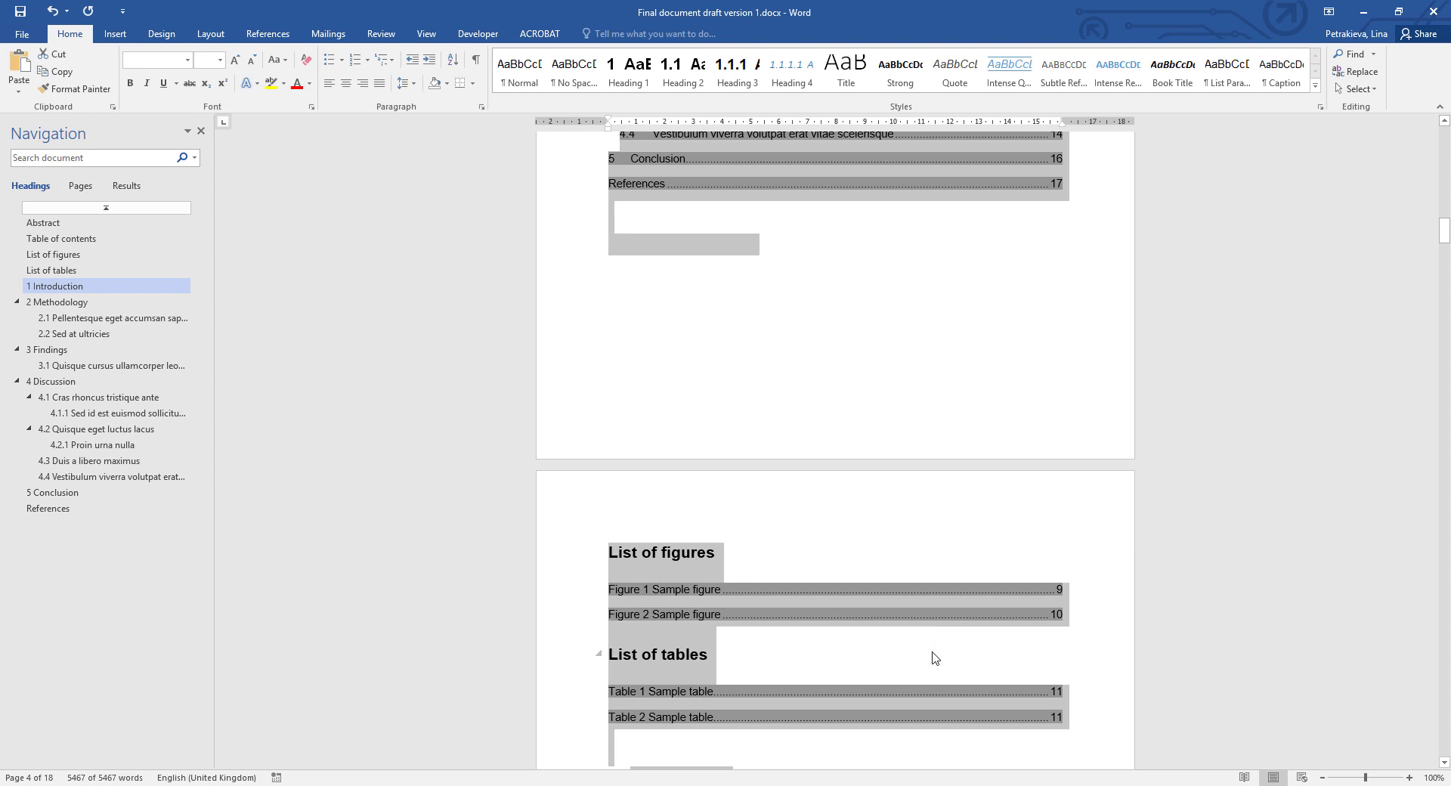
scroll(934, 658, "up", 7)
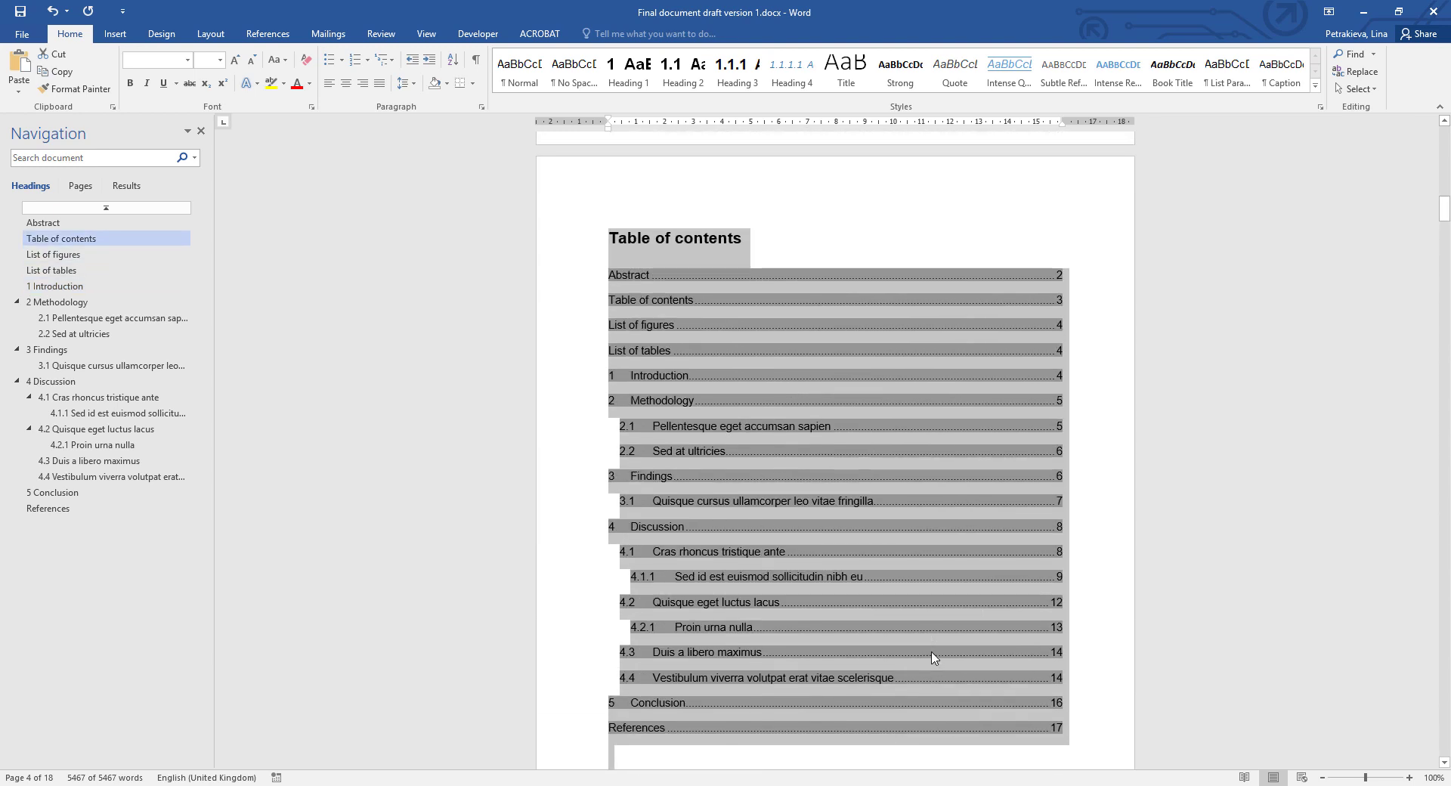
left_click(780, 245)
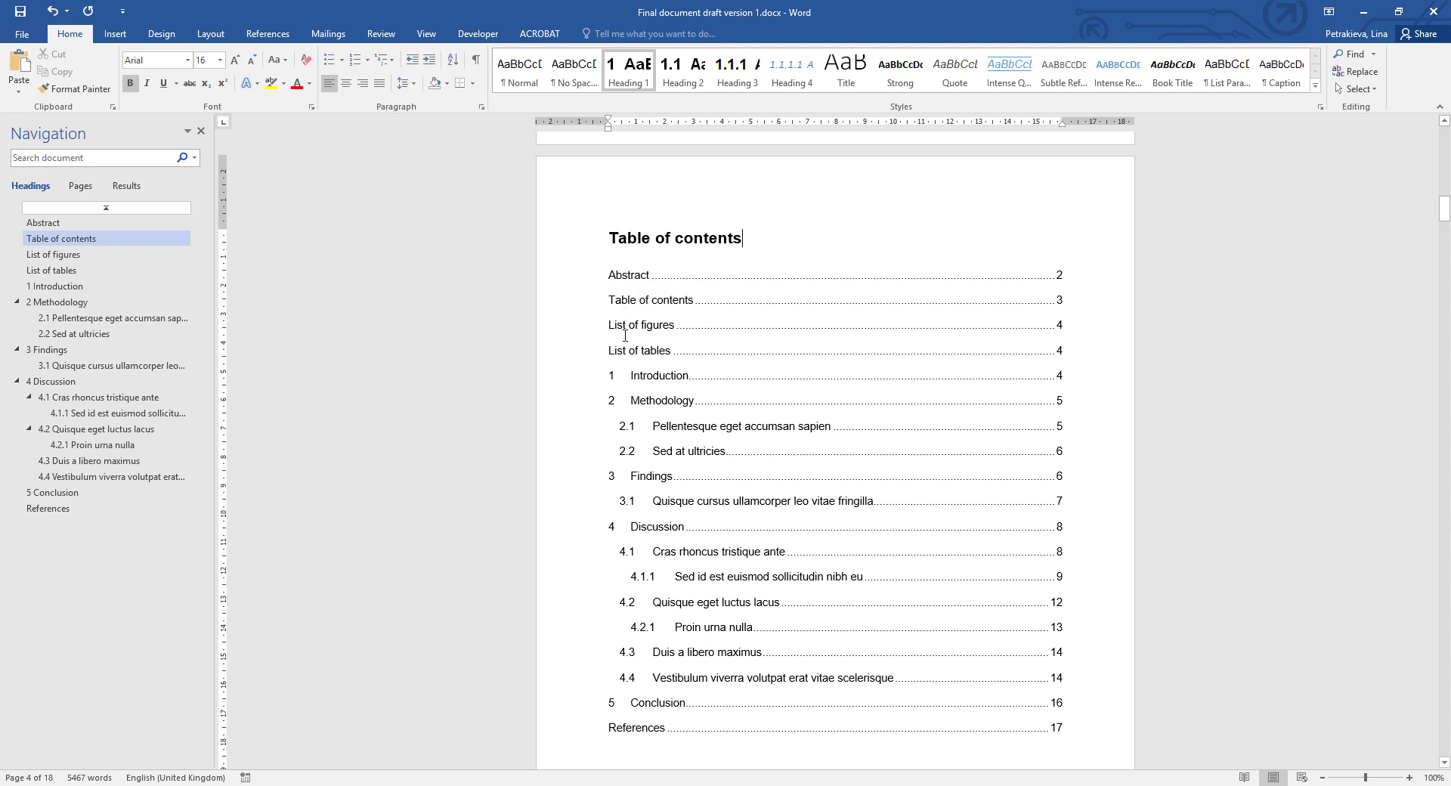